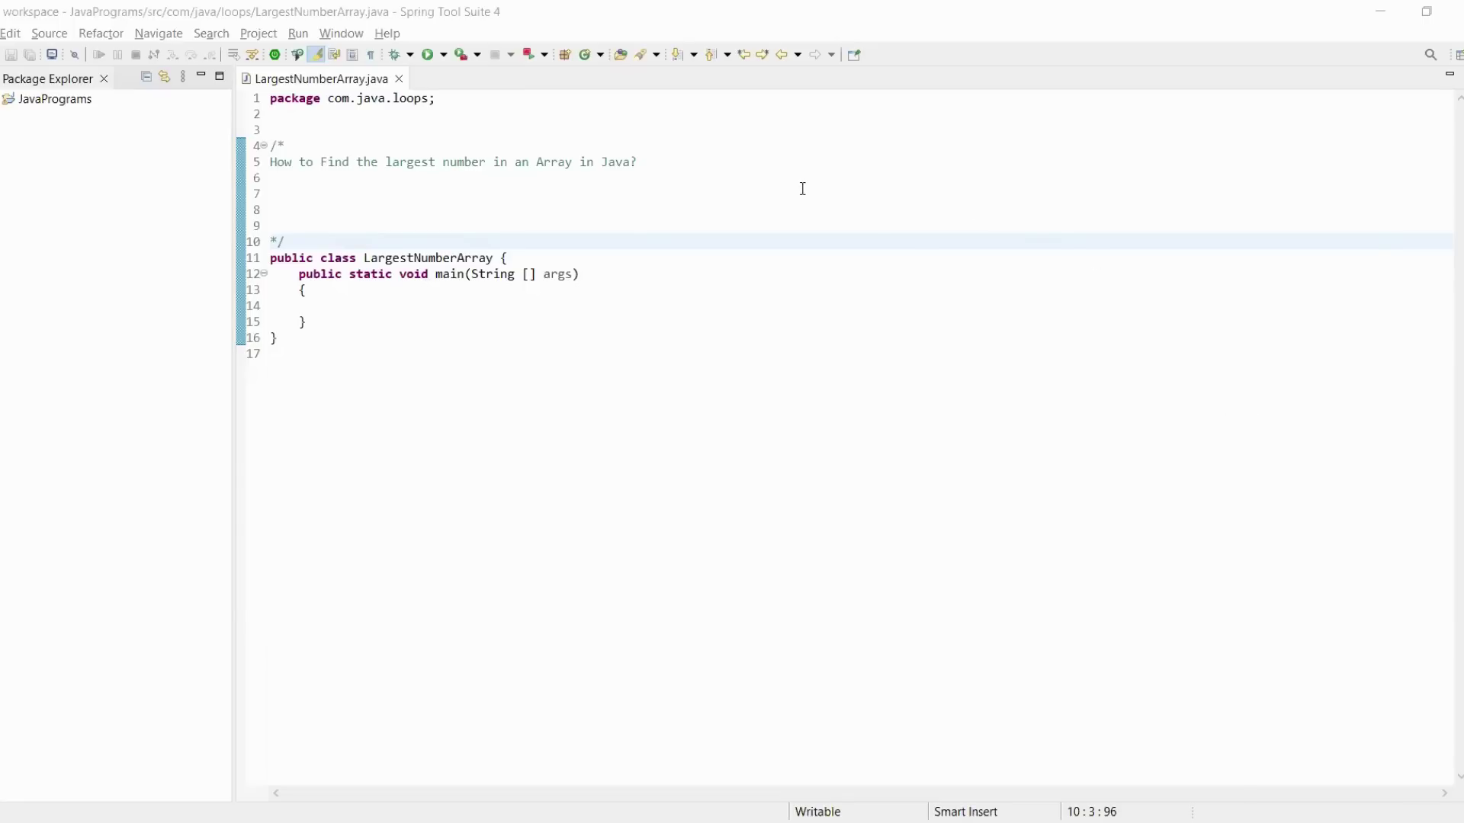
Write comment plan lines: declare int array, input values, max variable, for loop
{"action": "left_click", "coordinate": [434, 187]}
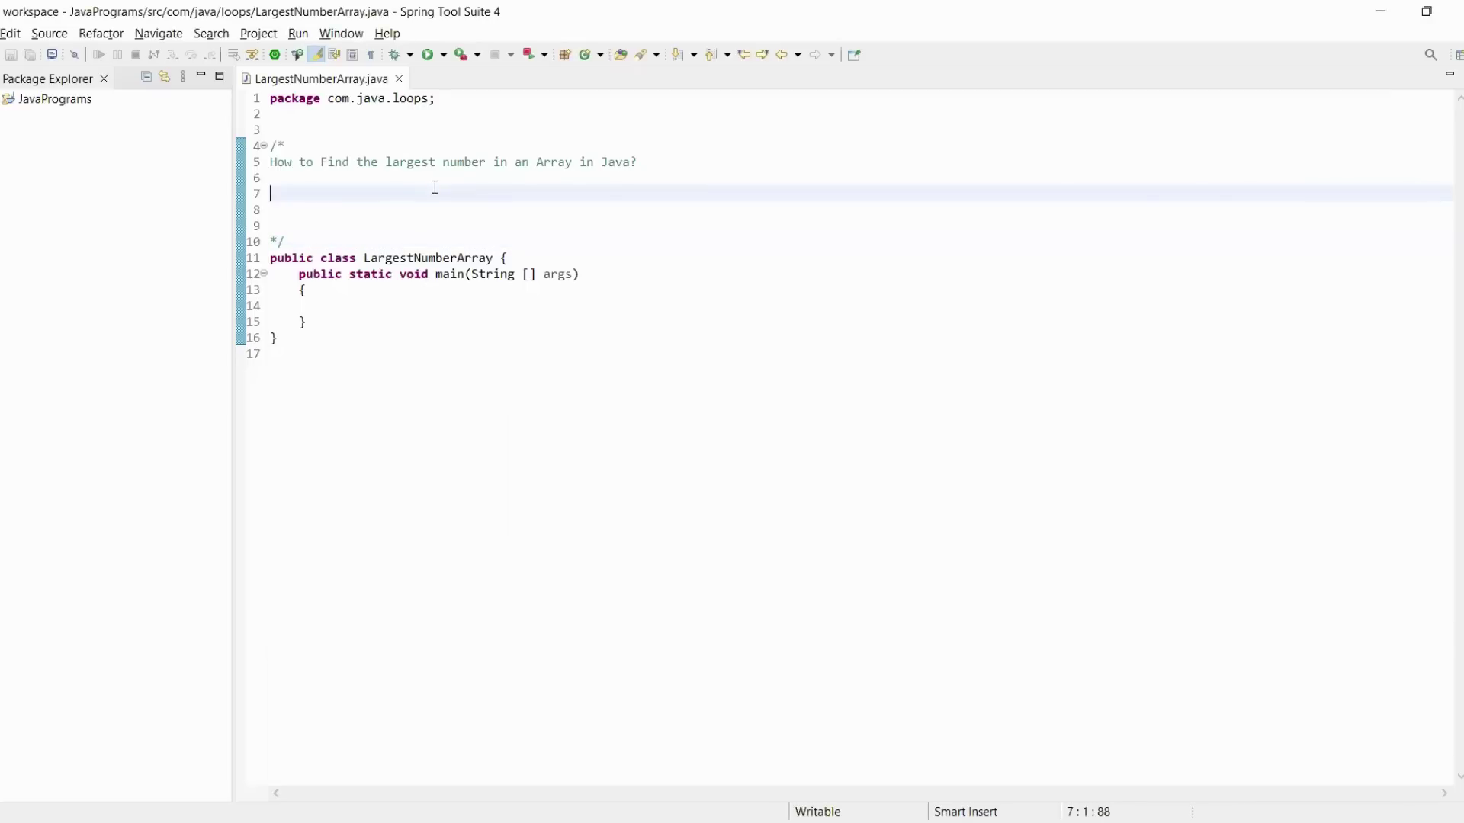
{"action": "type", "text": "declar"}
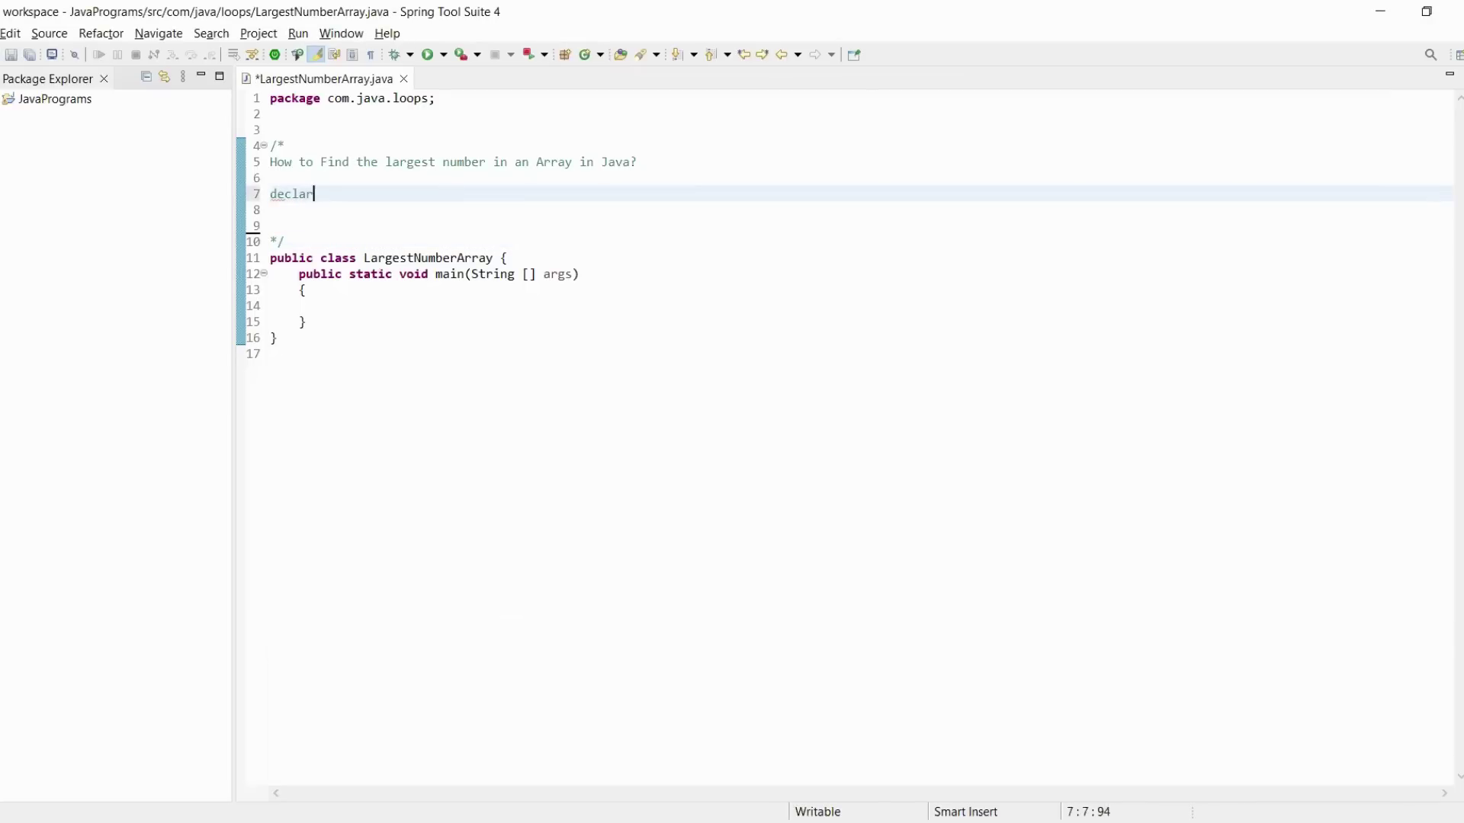
{"action": "type", "text": "e int "}
{"action": "type", "text": "array"}
{"action": "type", "text": " []"}
{"action": "key", "text": "Return"}
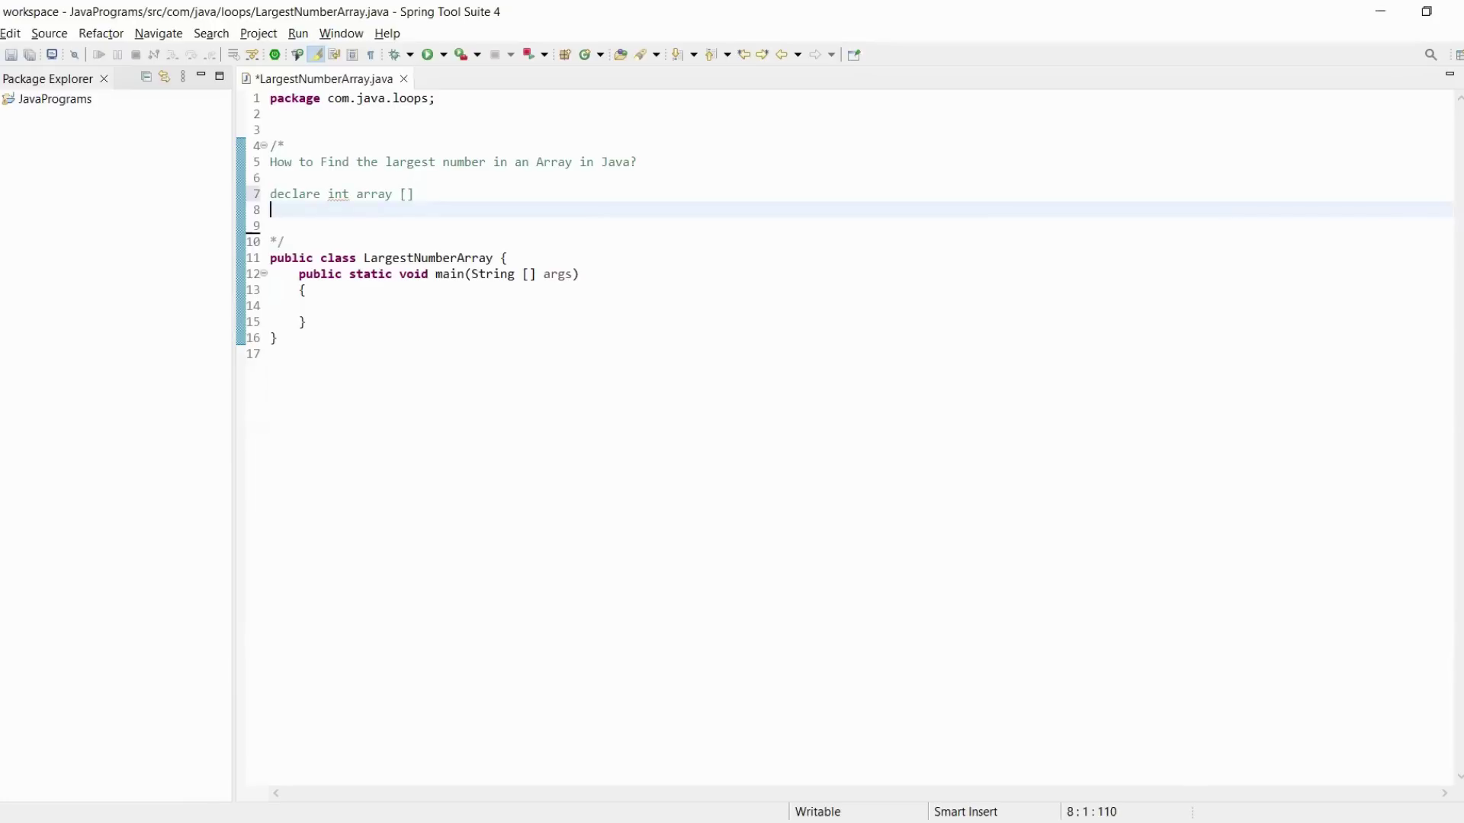
{"action": "type", "text": "input "}
{"action": "type", "text": "val"}
{"action": "type", "text": "ues of ar"}
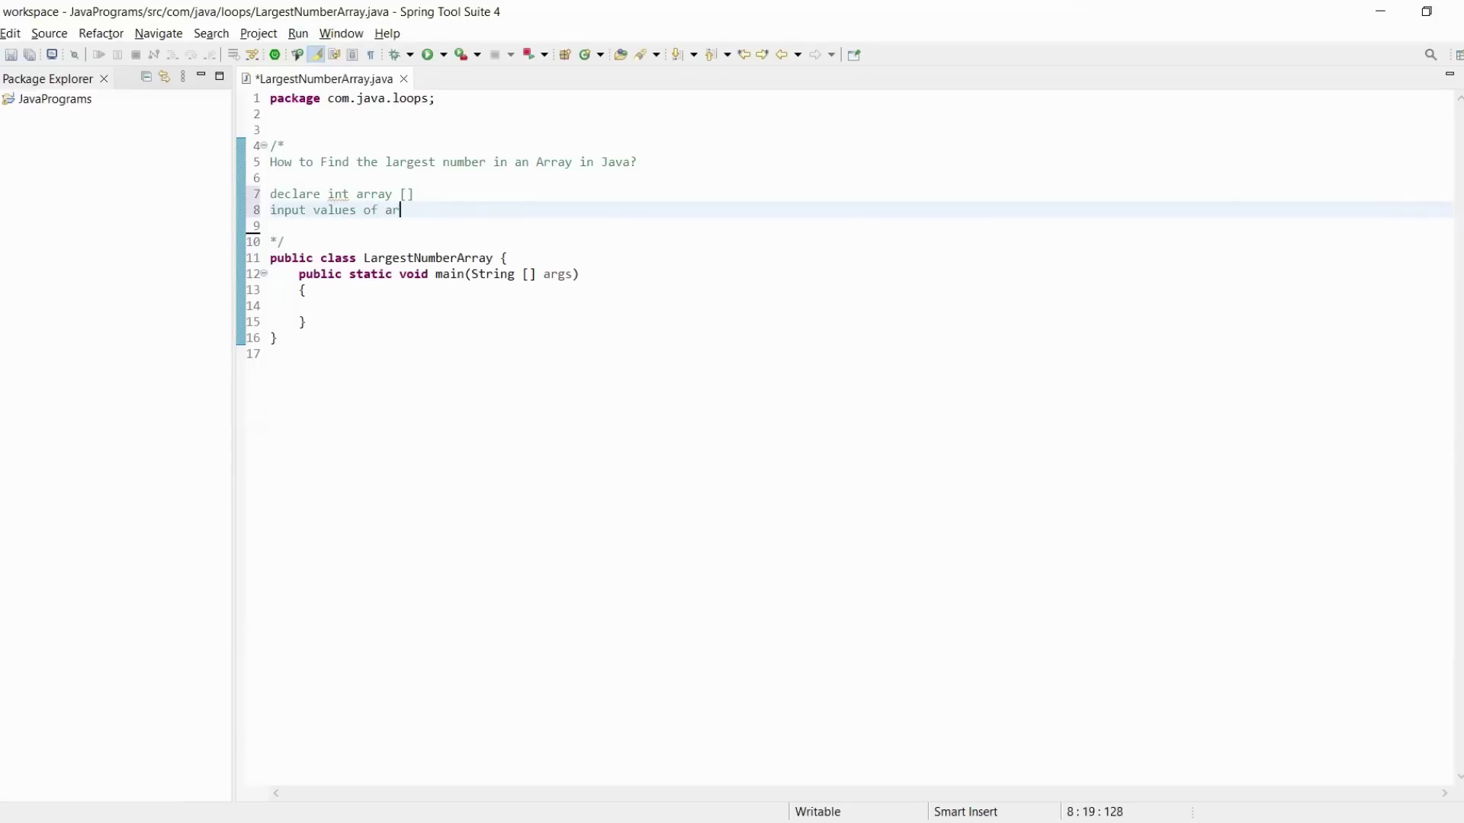
{"action": "type", "text": "ray from us"}
{"action": "type", "text": "er"}
{"action": "key", "text": "Return"}
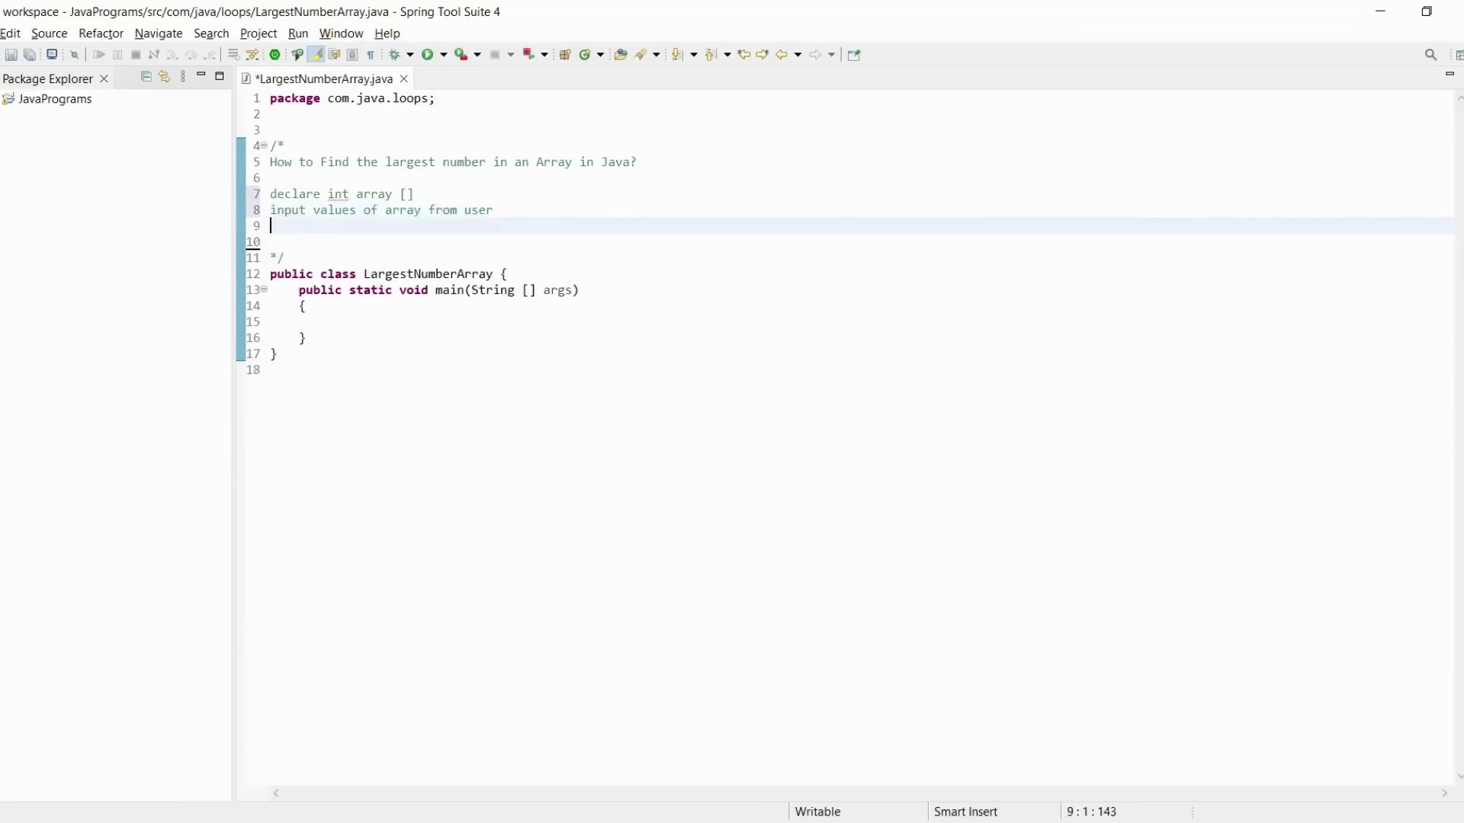
{"action": "type", "text": "ma"}
{"action": "type", "text": "x var"}
{"action": "type", "text": "iable"}
{"action": "key", "text": "Return"}
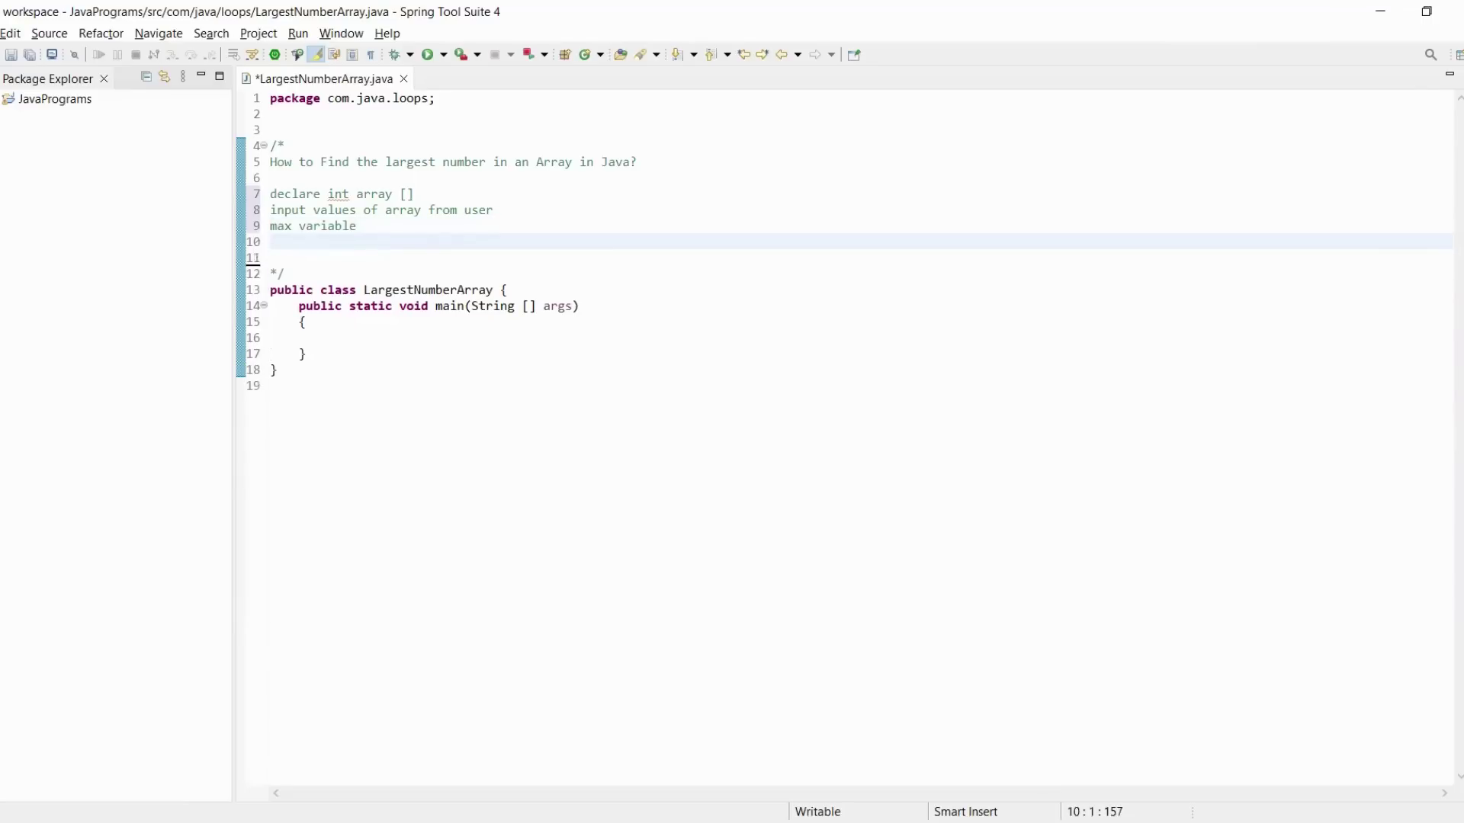
{"action": "type", "text": "for l"}
{"action": "type", "text": "oop"}
Declare 'int n, max;' at the top of main, leaving an empty line below
{"action": "left_click", "coordinate": [421, 325]}
{"action": "key", "text": "Return"}
{"action": "type", "text": "i"}
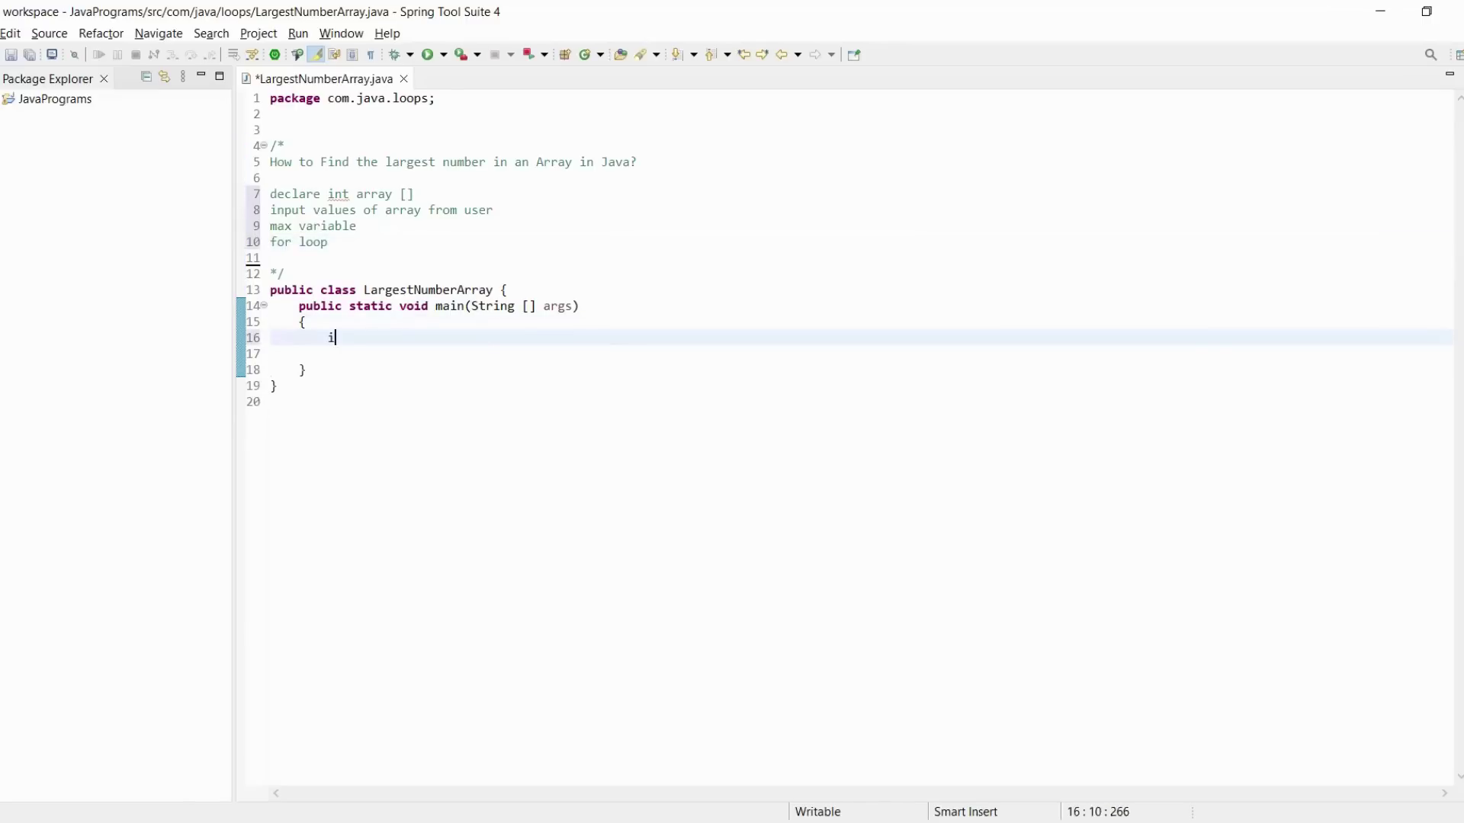
{"action": "type", "text": "nt "}
{"action": "type", "text": "n"}
{"action": "type", "text": ", "}
{"action": "type", "text": "max"}
{"action": "type", "text": ";"}
{"action": "key", "text": "Return"}
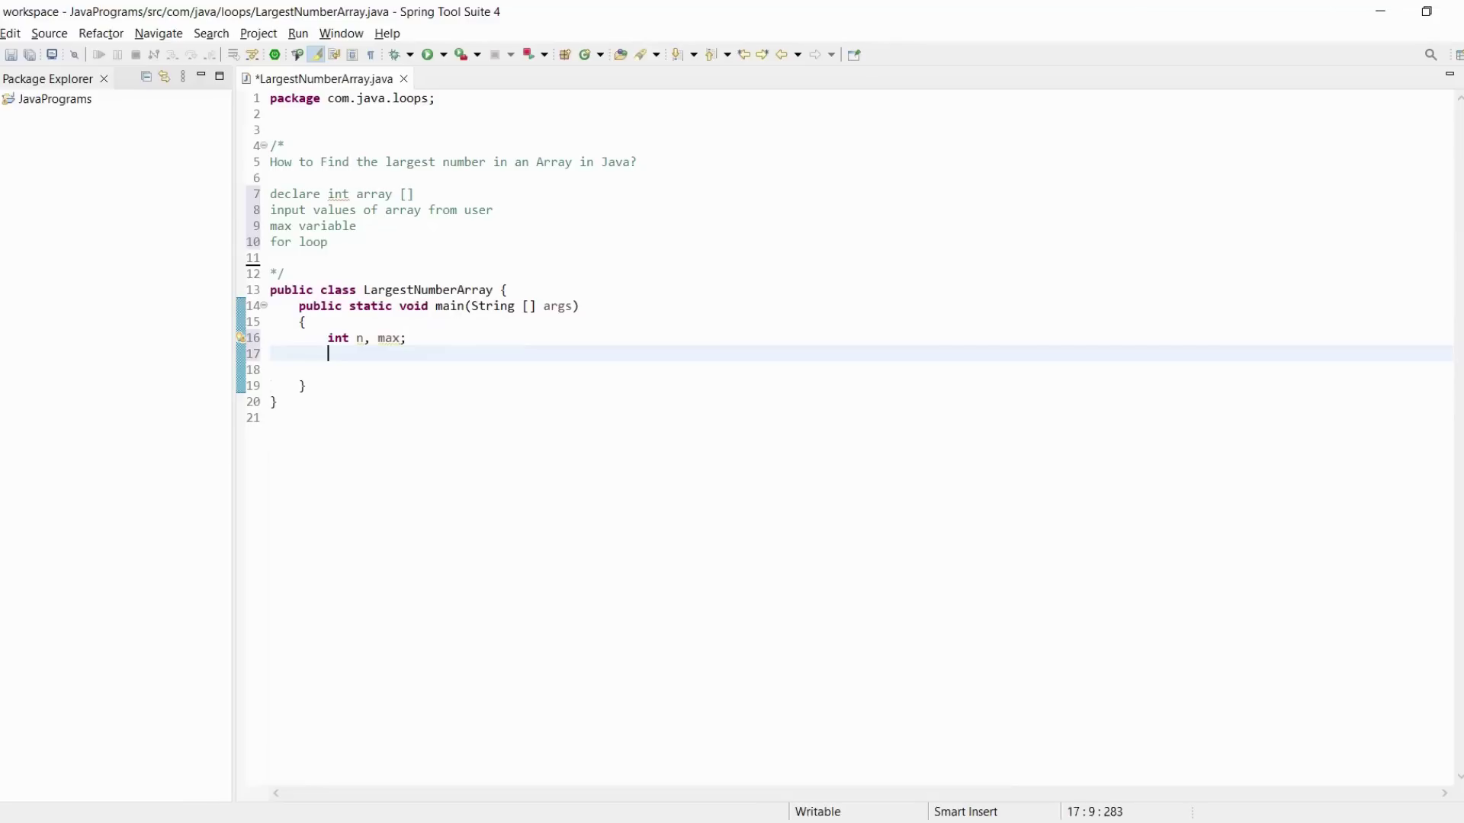
{"action": "type", "text": "int"}
{"action": "key", "text": "BackSpace"}
{"action": "key", "text": "BackSpace"}
{"action": "key", "text": "BackSpace"}
Add System.out.println("Enter total number of array"); after the declarations
{"action": "type", "text": "System.out.println(\"\");"}
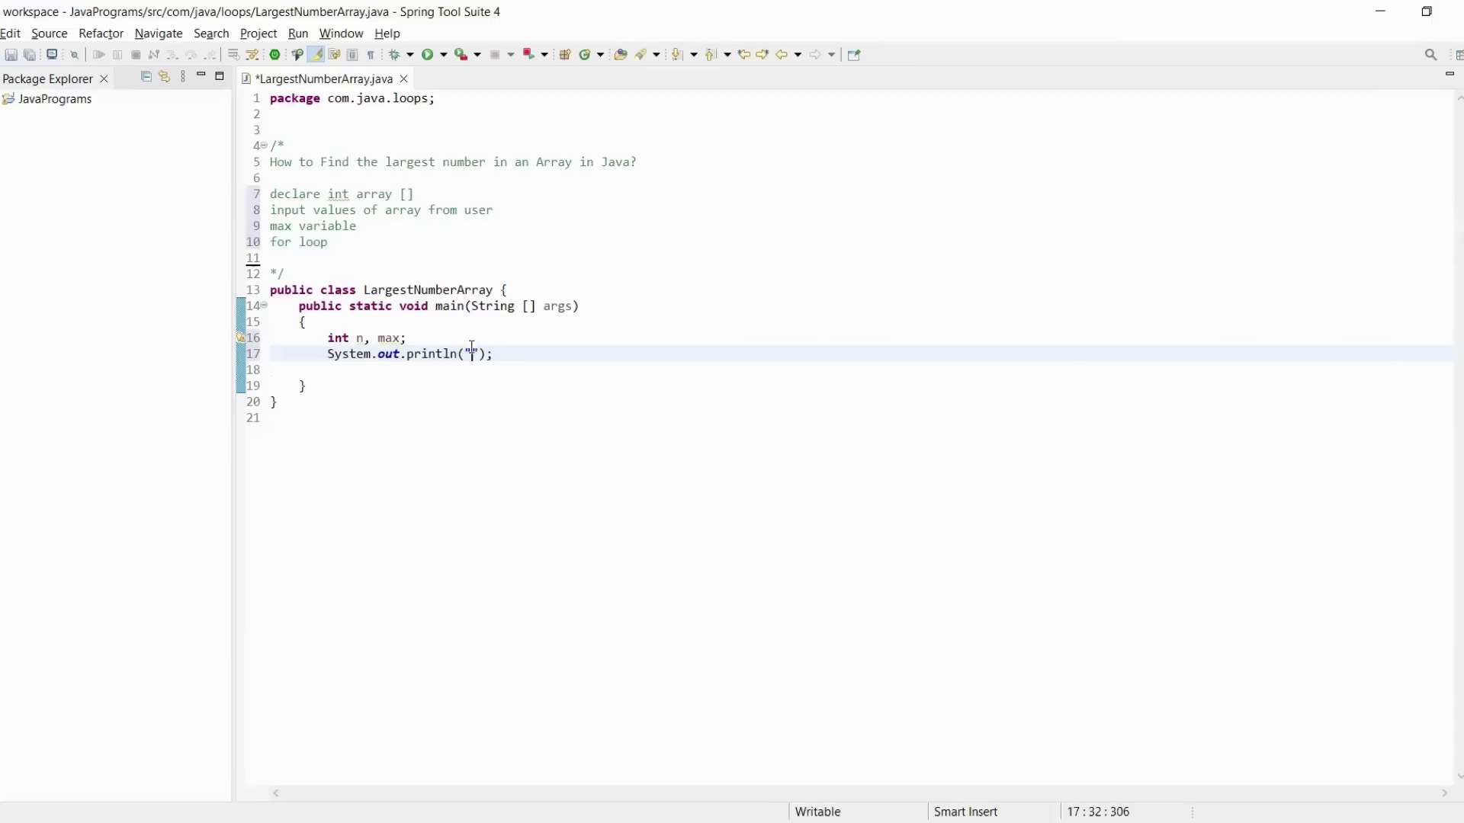
{"action": "left_click", "coordinate": [472, 349]}
{"action": "type", "text": "Enter t"}
{"action": "type", "text": "otal nu"}
{"action": "type", "text": "mber of "}
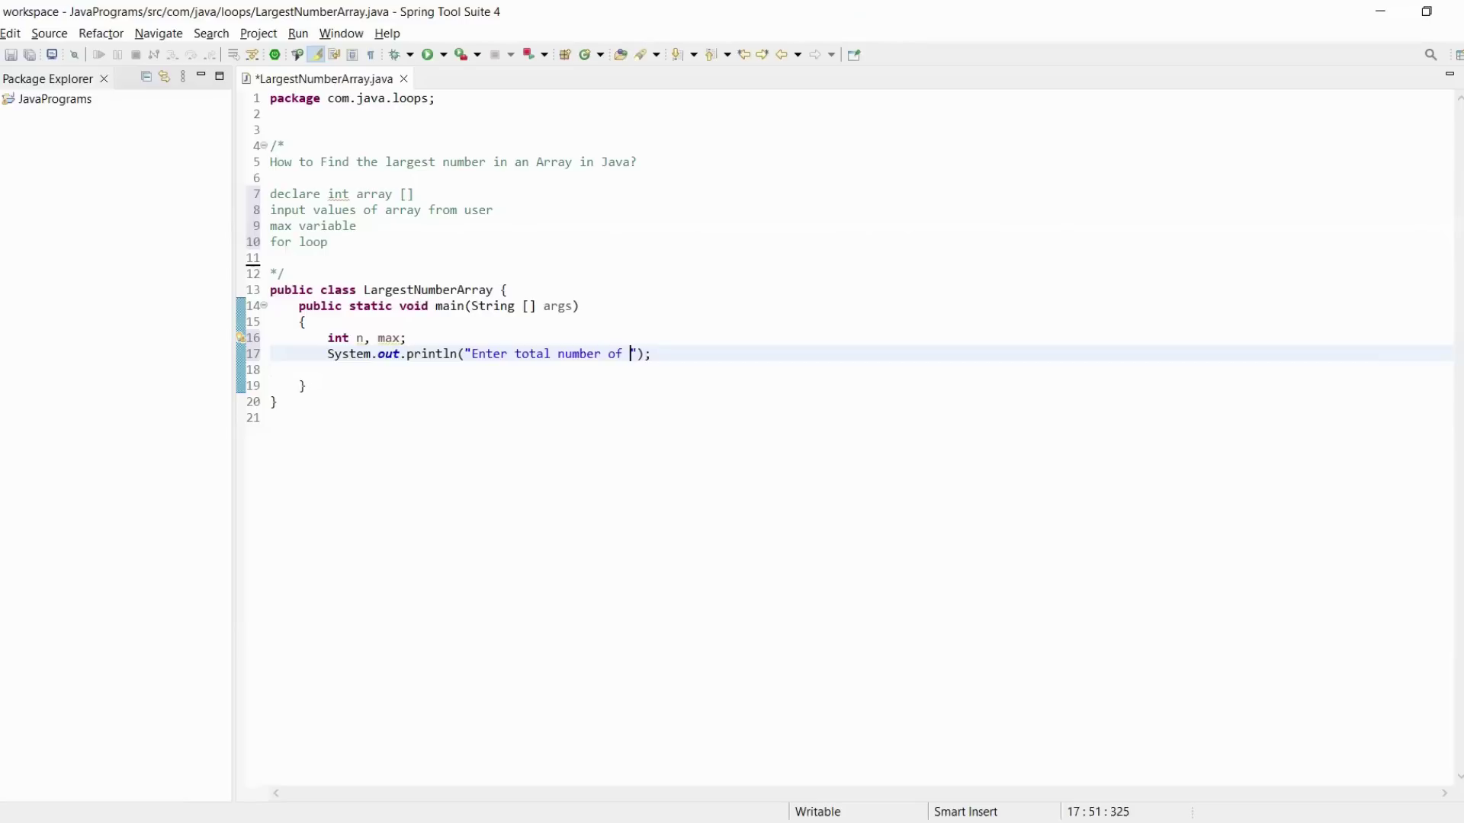
{"action": "type", "text": "array"}
{"action": "key", "text": "Right"}
{"action": "key", "text": "Right"}
{"action": "key", "text": "Right"}
{"action": "key", "text": "Return"}
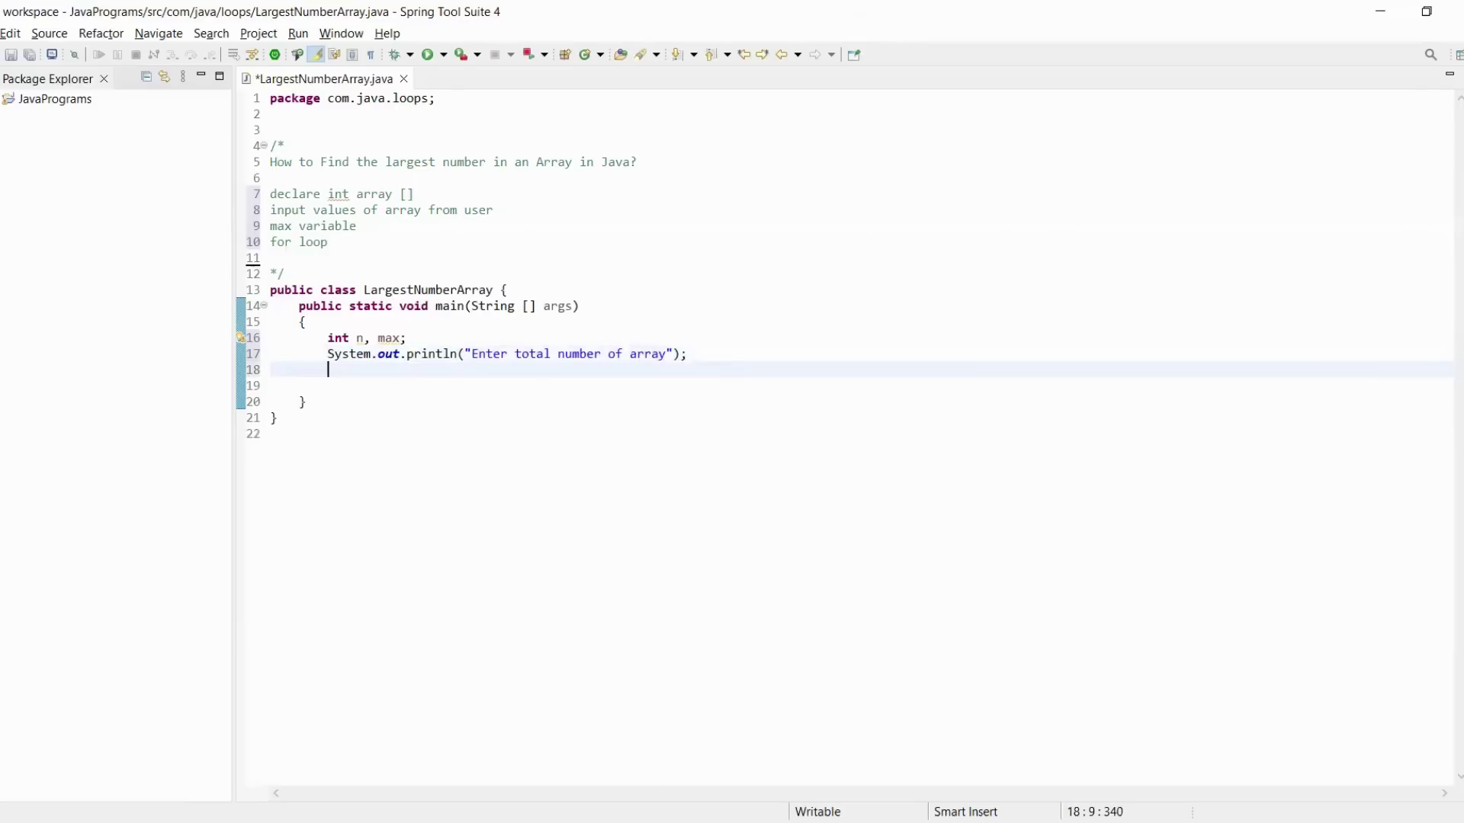
{"action": "type", "text": "Scanne"}
{"action": "type", "text": "r s"}
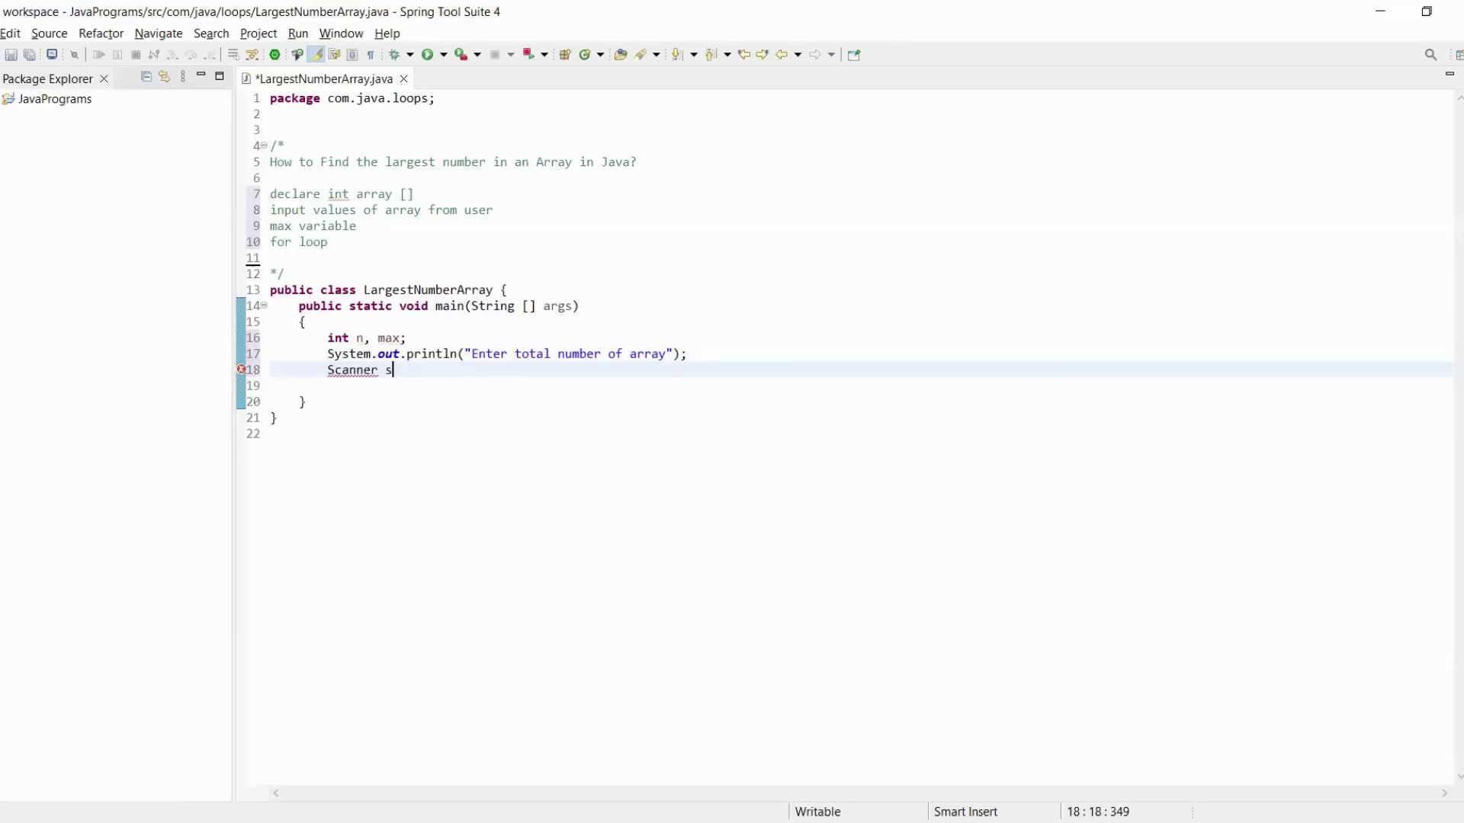
{"action": "type", "text": "c = new S"}
{"action": "type", "text": "canner("}
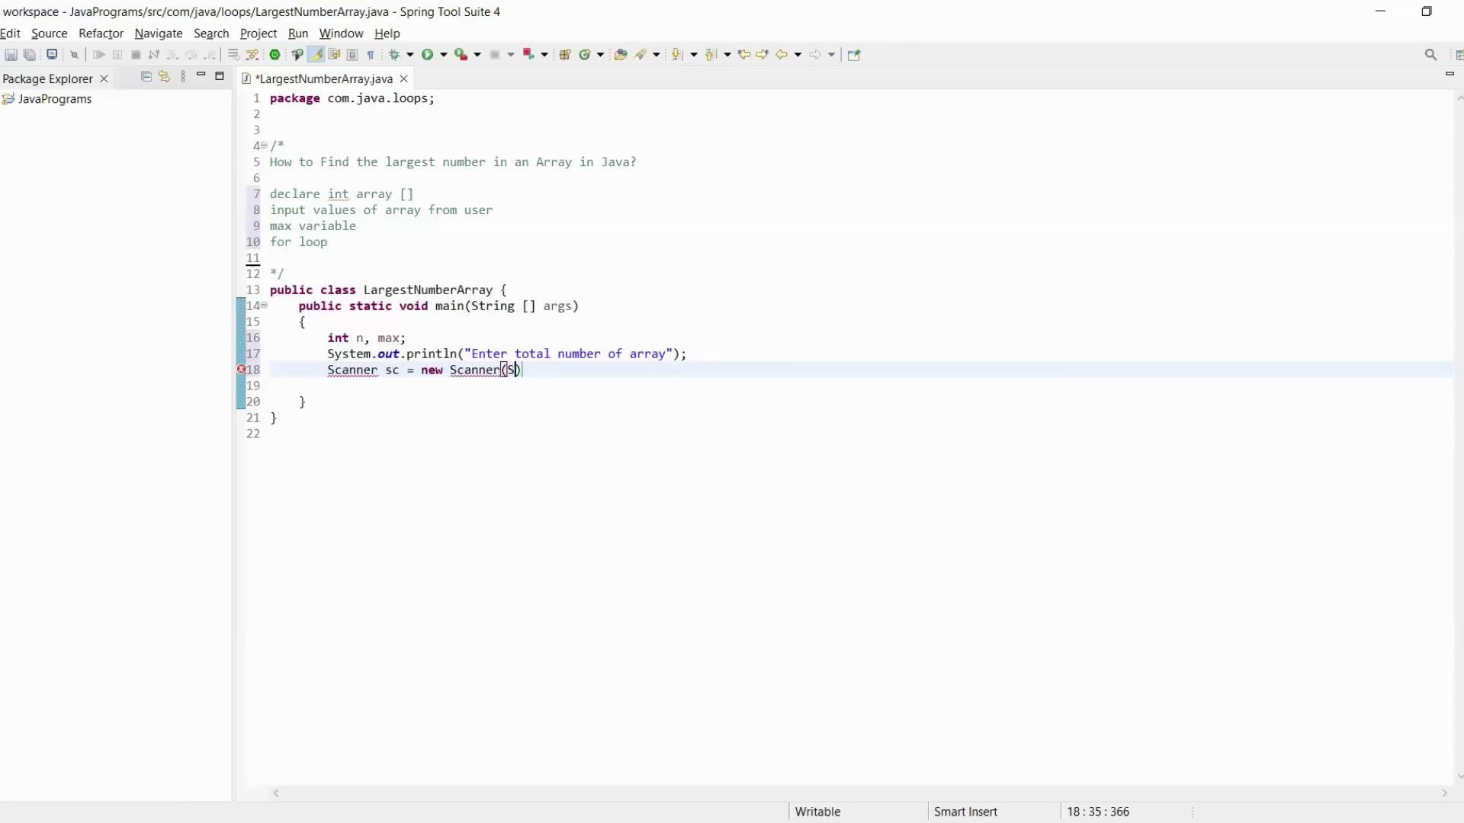
{"action": "type", "text": "System.in"}
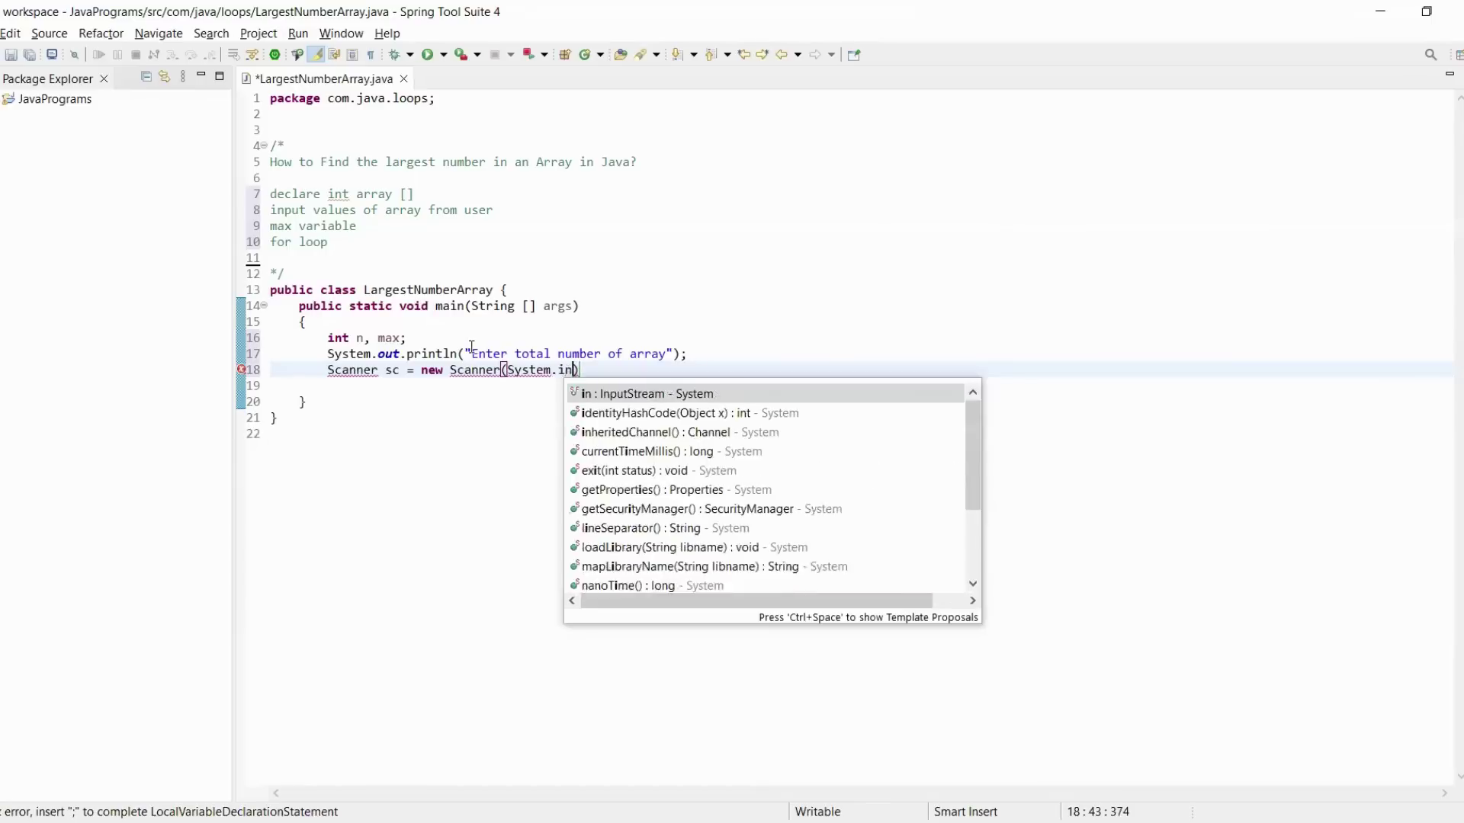
{"action": "type", "text": ");"}
Create Scanner sc on System.in, read n with sc.nextInt(), import Scanner, and save
{"action": "key", "text": "Return"}
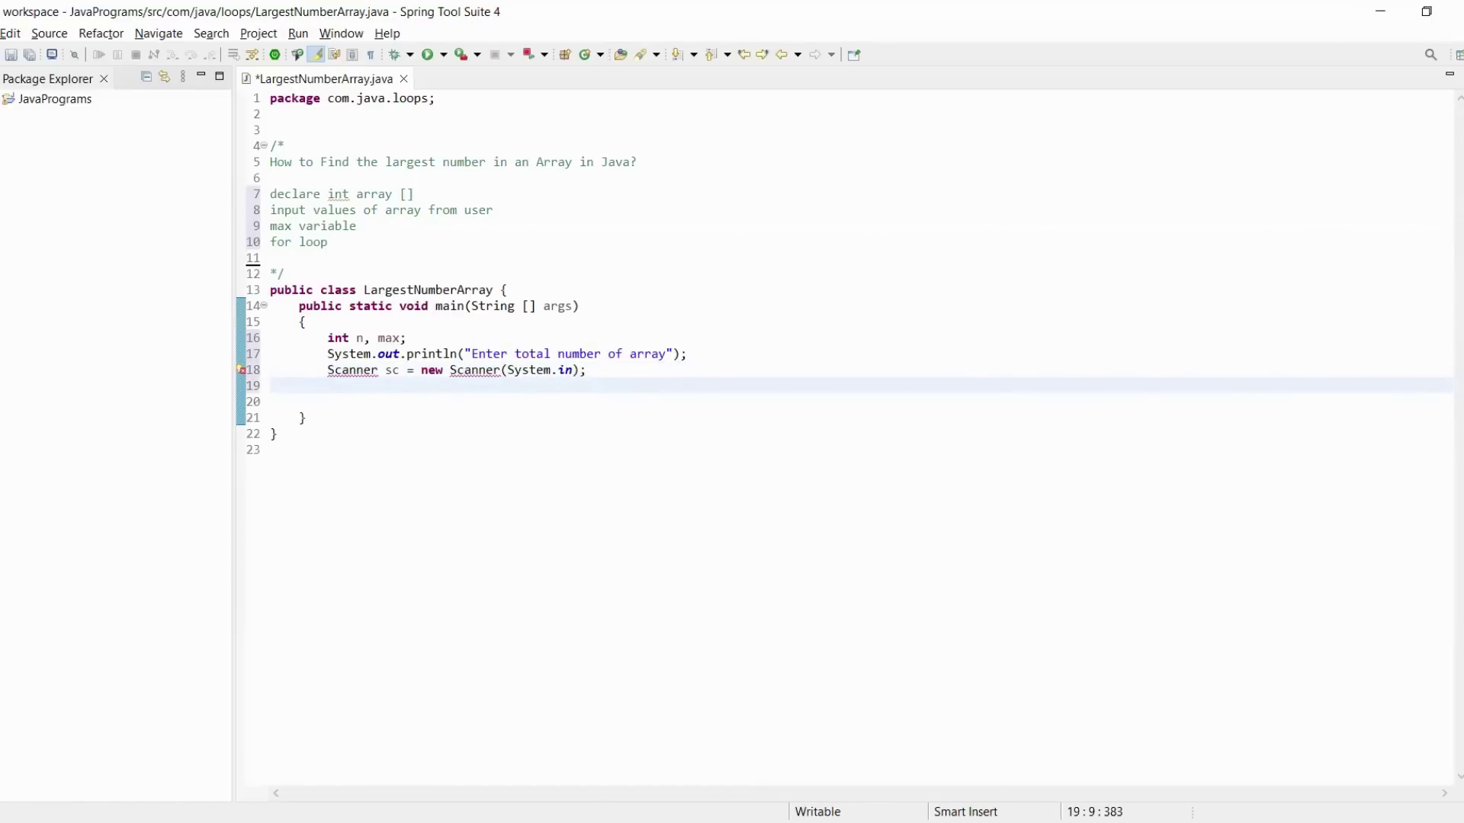
{"action": "type", "text": "n "}
{"action": "type", "text": "="}
{"action": "type", "text": " sc."}
{"action": "type", "text": "nec"}
{"action": "key", "text": "BackSpace"}
{"action": "type", "text": "xt"}
{"action": "key", "text": "BackSpace"}
{"action": "key", "text": "BackSpace"}
{"action": "key", "text": "BackSpace"}
{"action": "key", "text": "BackSpace"}
{"action": "key", "text": "BackSpace"}
{"action": "type", "text": ".nex"}
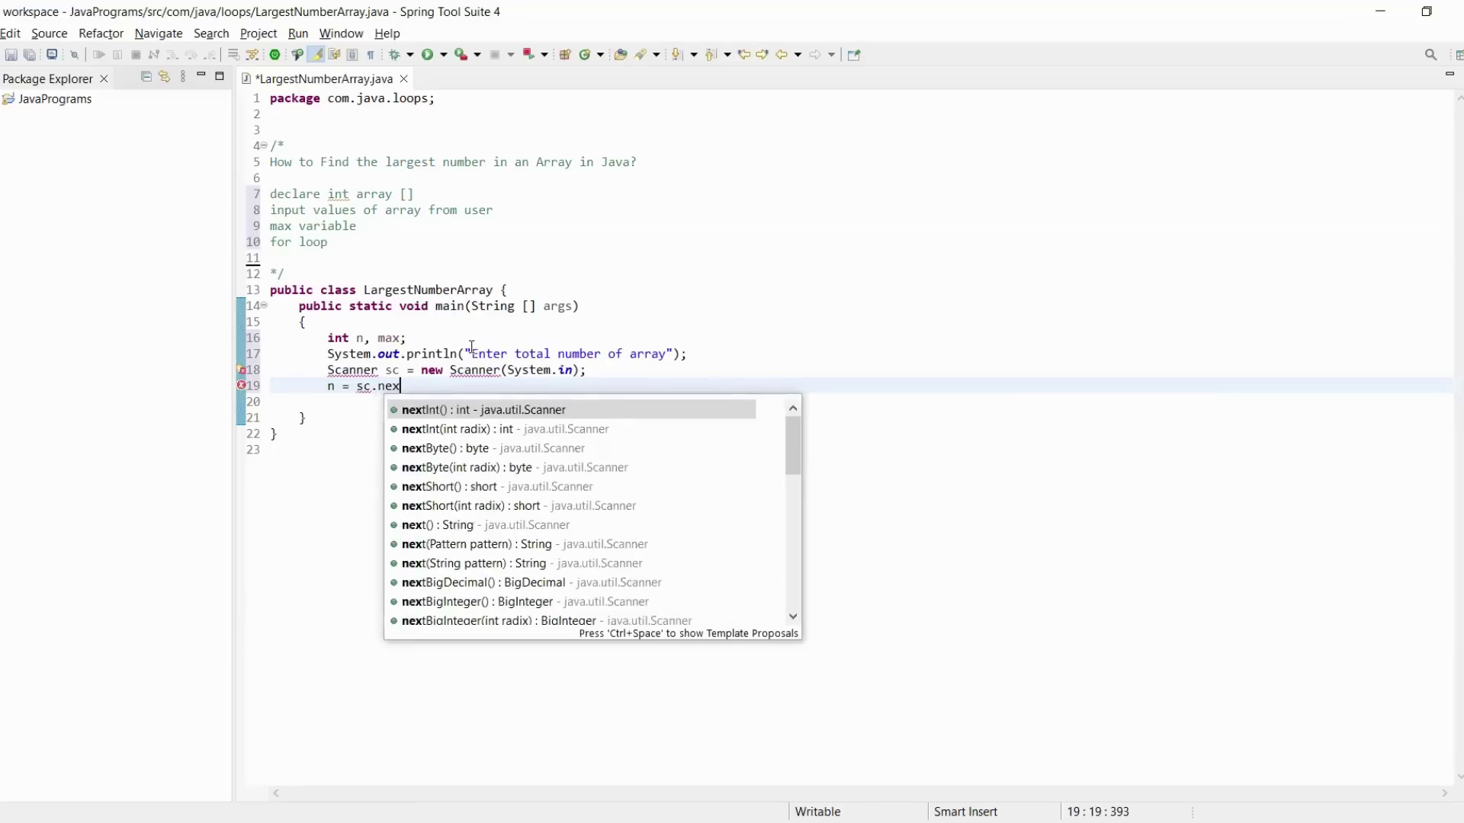
{"action": "key", "text": "Return"}
{"action": "type", "text": ";"}
{"action": "key", "text": "ctrl+s"}
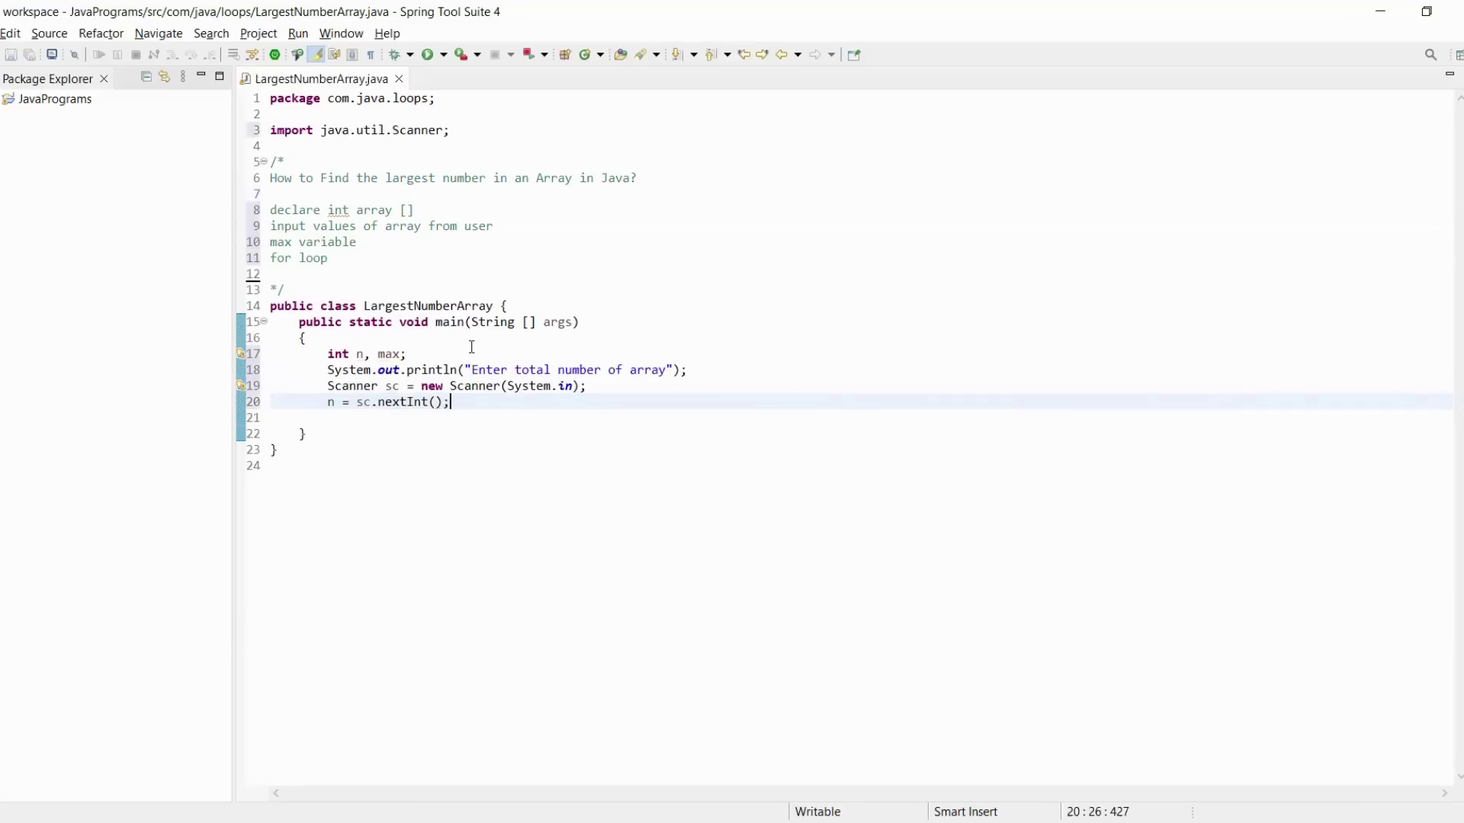
{"action": "key", "text": "Return"}
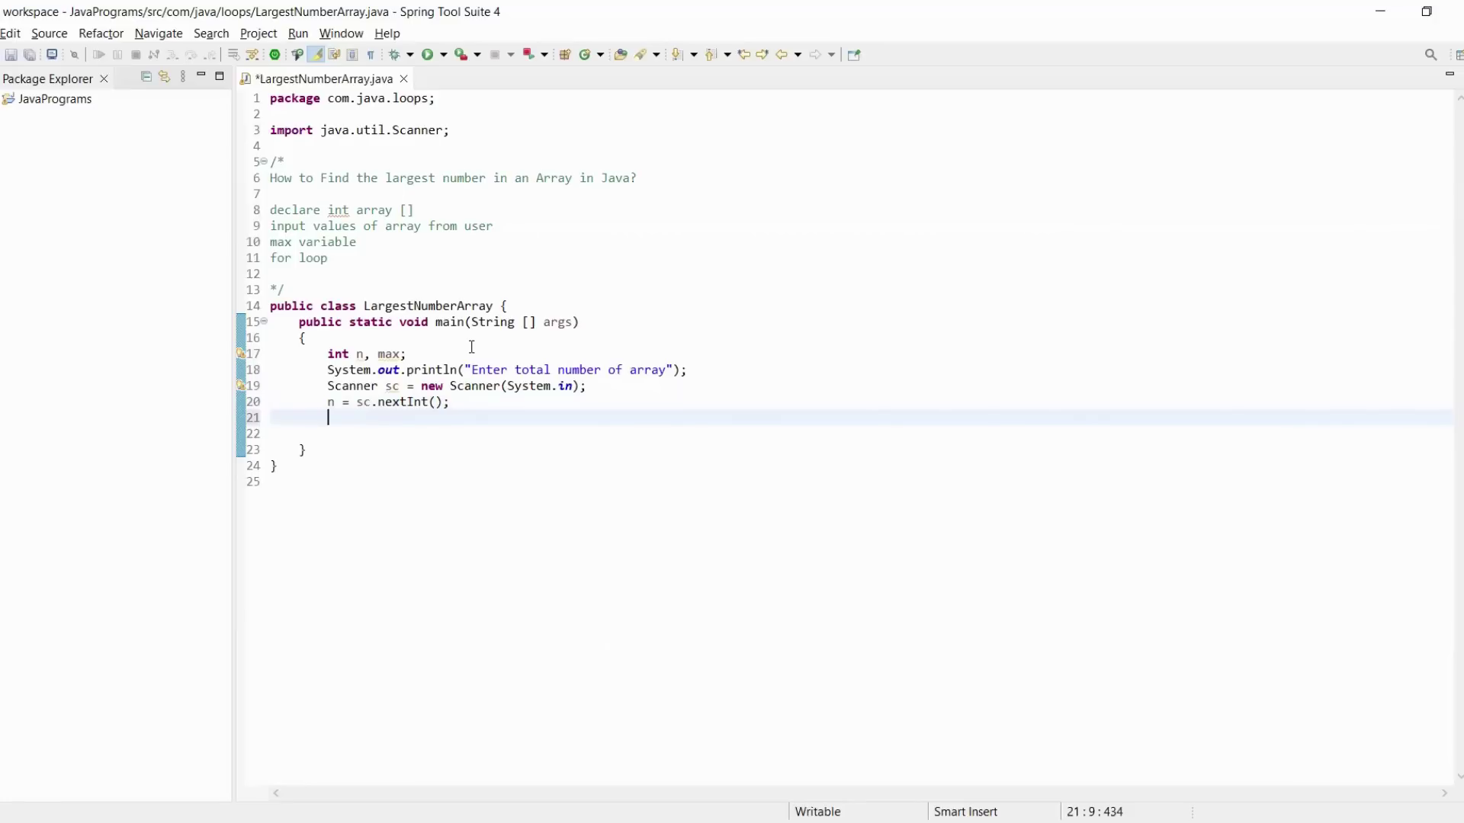
{"action": "type", "text": "int"}
{"action": "type", "text": " arr"}
{"action": "type", "text": "["}
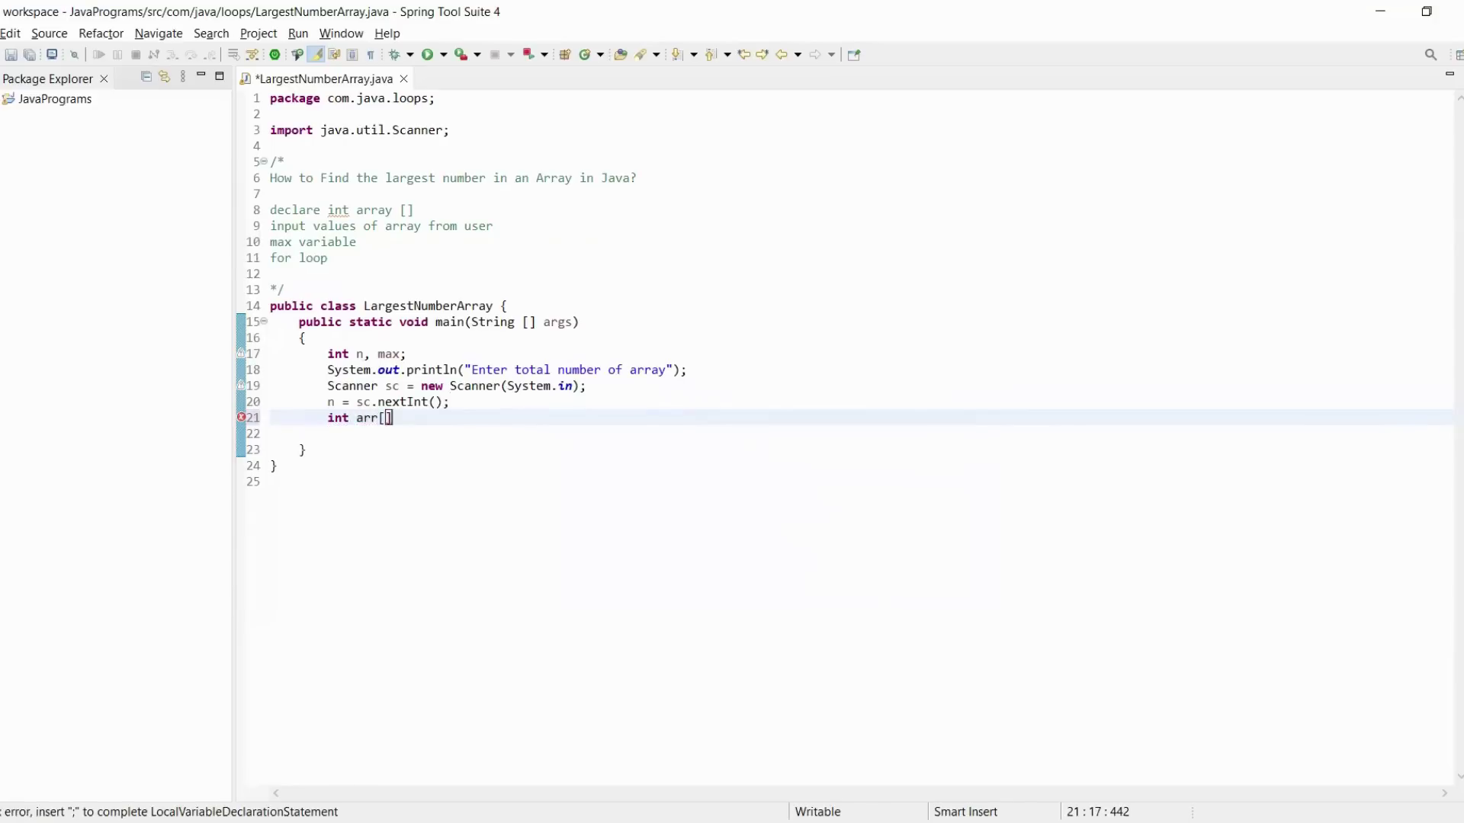
{"action": "type", "text": "] "}
{"action": "type", "text": "= "}
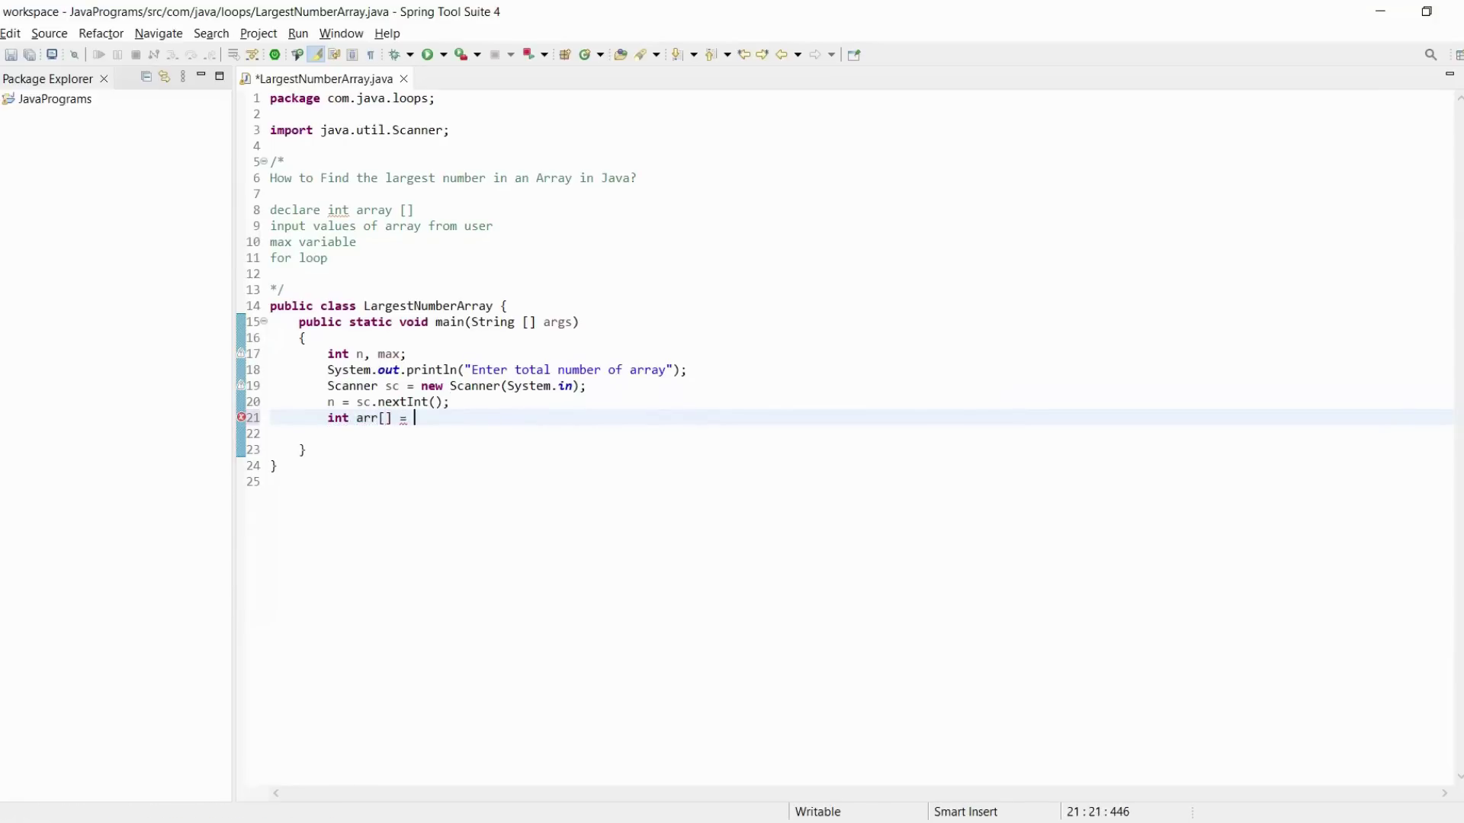
{"action": "type", "text": "new "}
{"action": "type", "text": "int["}
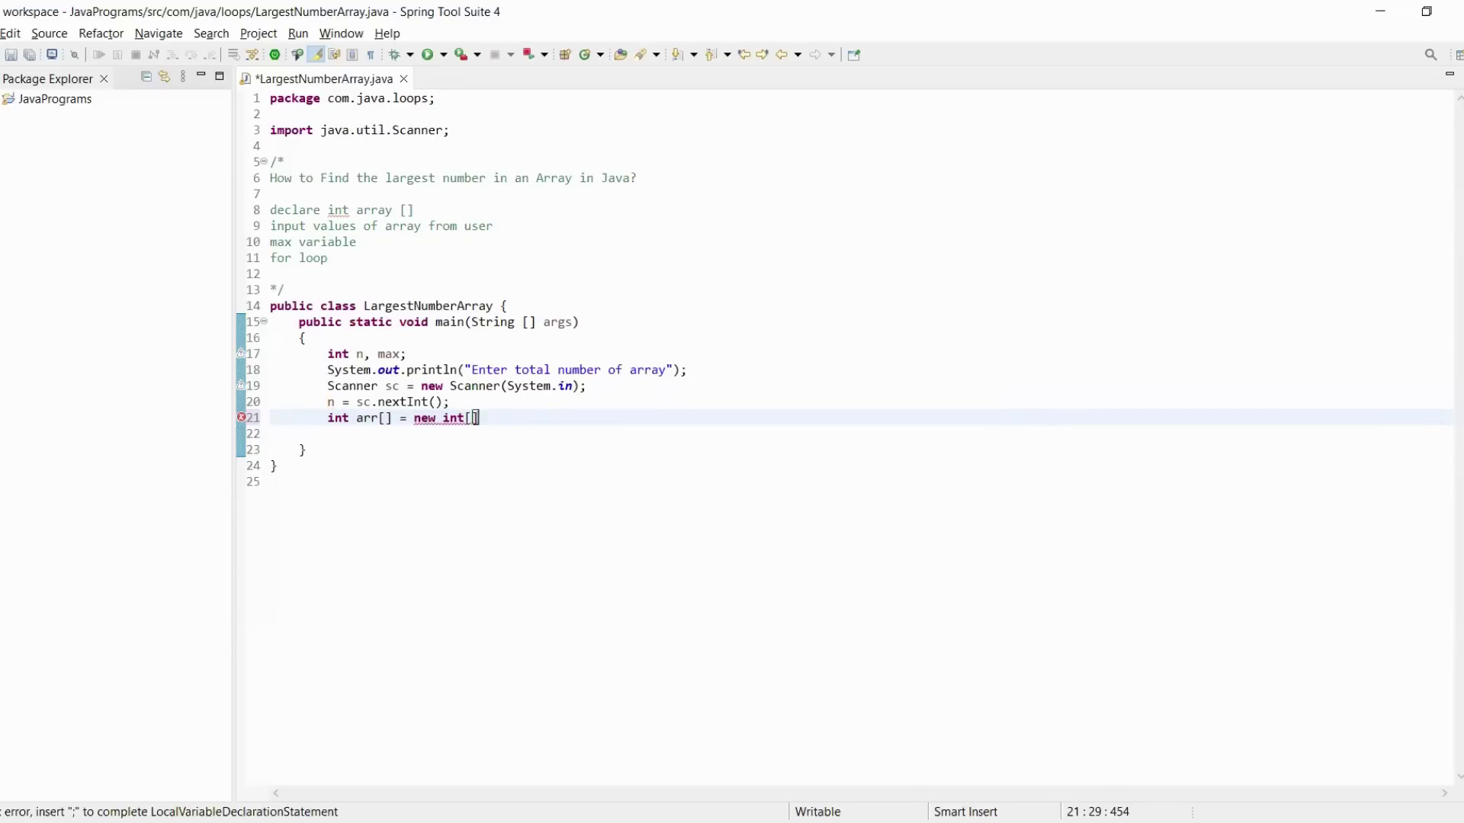
{"action": "type", "text": "n];"}
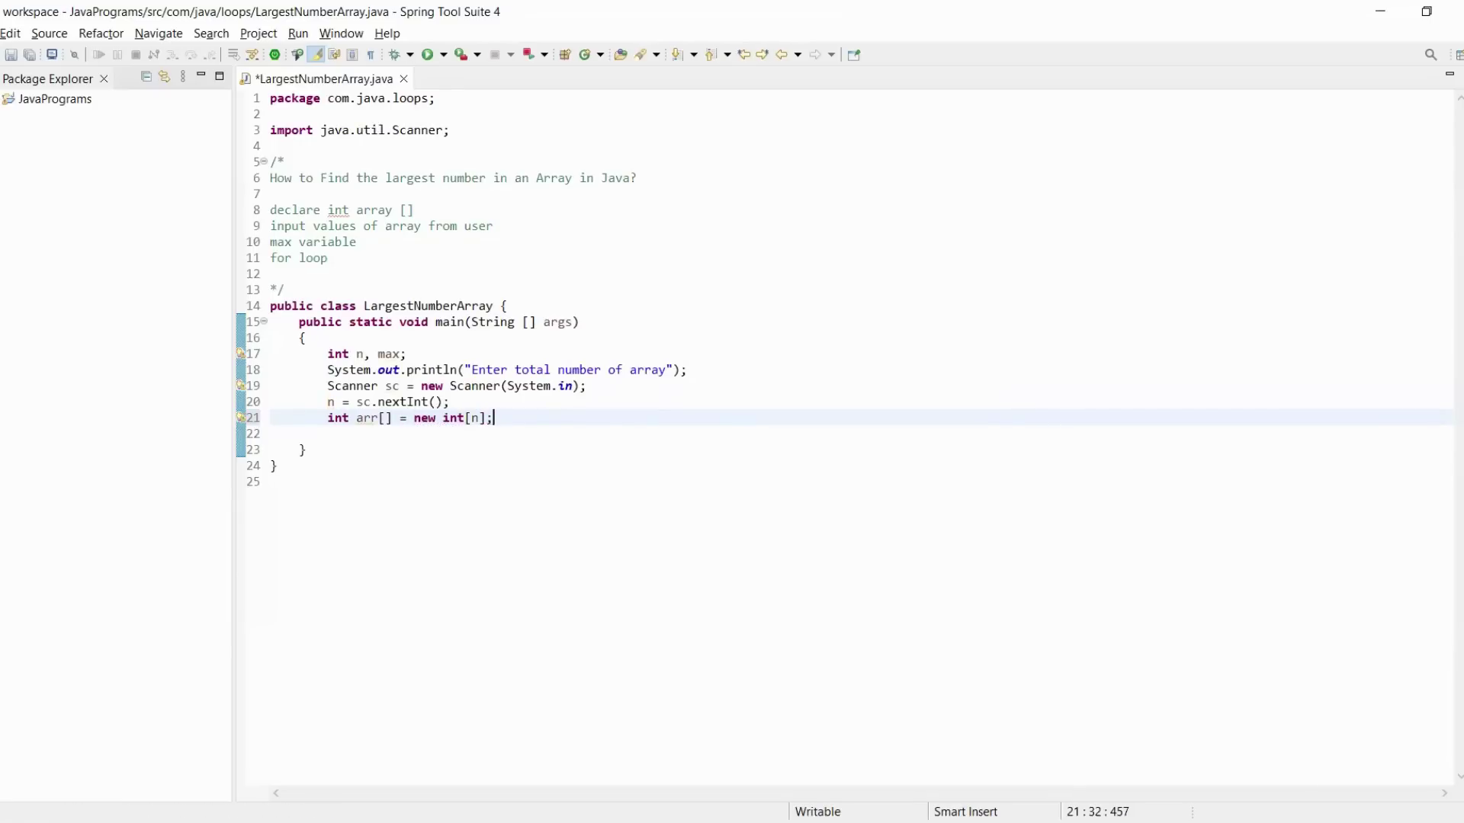
Declare int arr[] = new int[n]; and start a new line below it
{"action": "double_click", "coordinate": [476, 418]}
{"action": "key", "text": "End"}
{"action": "double_click", "coordinate": [477, 417]}
{"action": "key", "text": "End"}
{"action": "key", "text": "Return"}
{"action": "type", "text": "sysout"}
Expand sysout into a println printing "Enter the elements of array"
{"action": "key", "text": "ctrl+space"}
{"action": "type", "text": "\""}
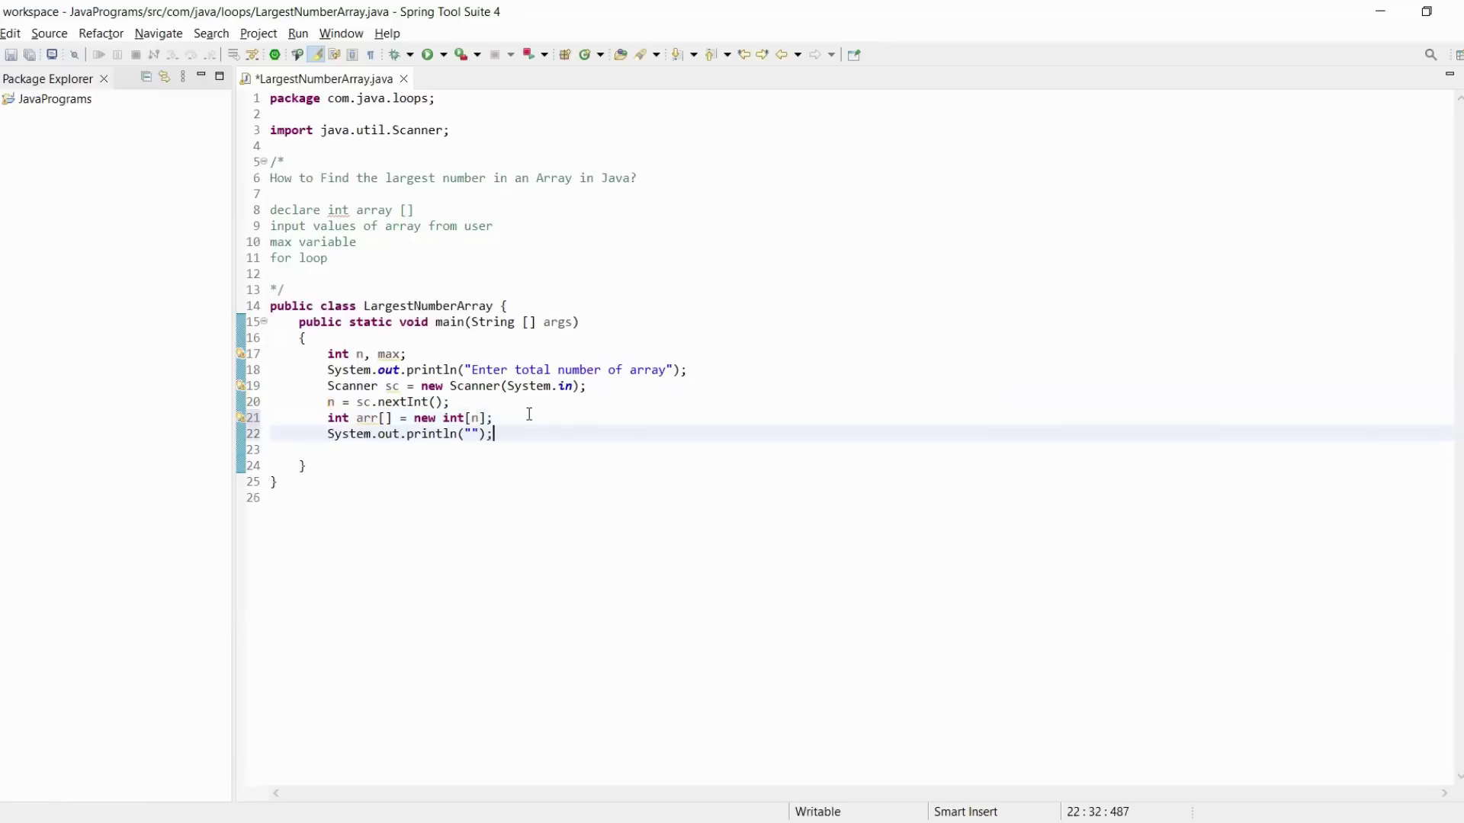
{"action": "key", "text": "End"}
{"action": "left_click", "coordinate": [470, 433]}
{"action": "type", "text": "Enter the ele"}
{"action": "type", "text": "ments o"}
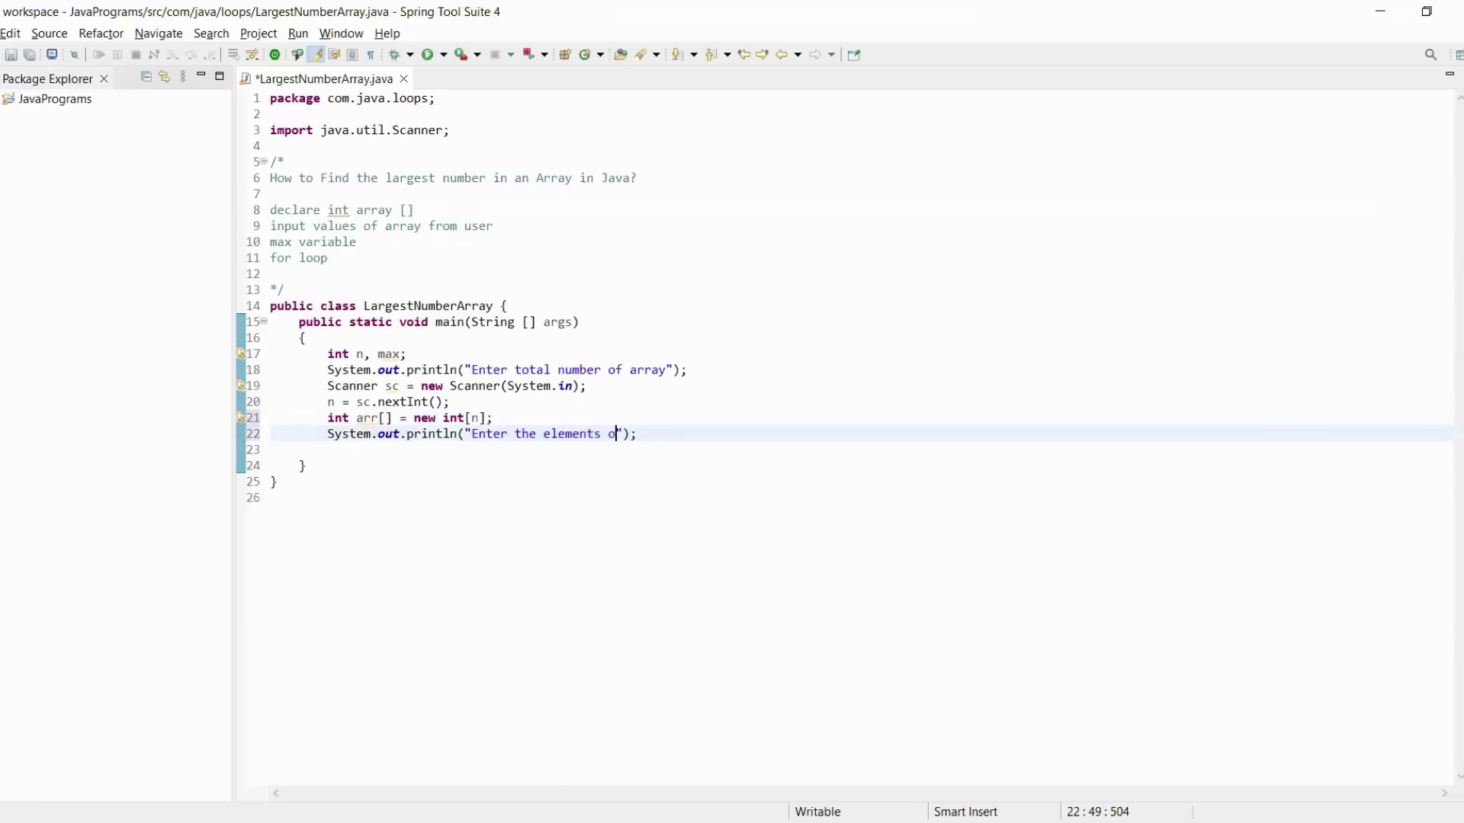
{"action": "type", "text": "f array"}
{"action": "key", "text": "Right"}
{"action": "key", "text": "Right"}
{"action": "key", "text": "Right"}
{"action": "key", "text": "Return"}
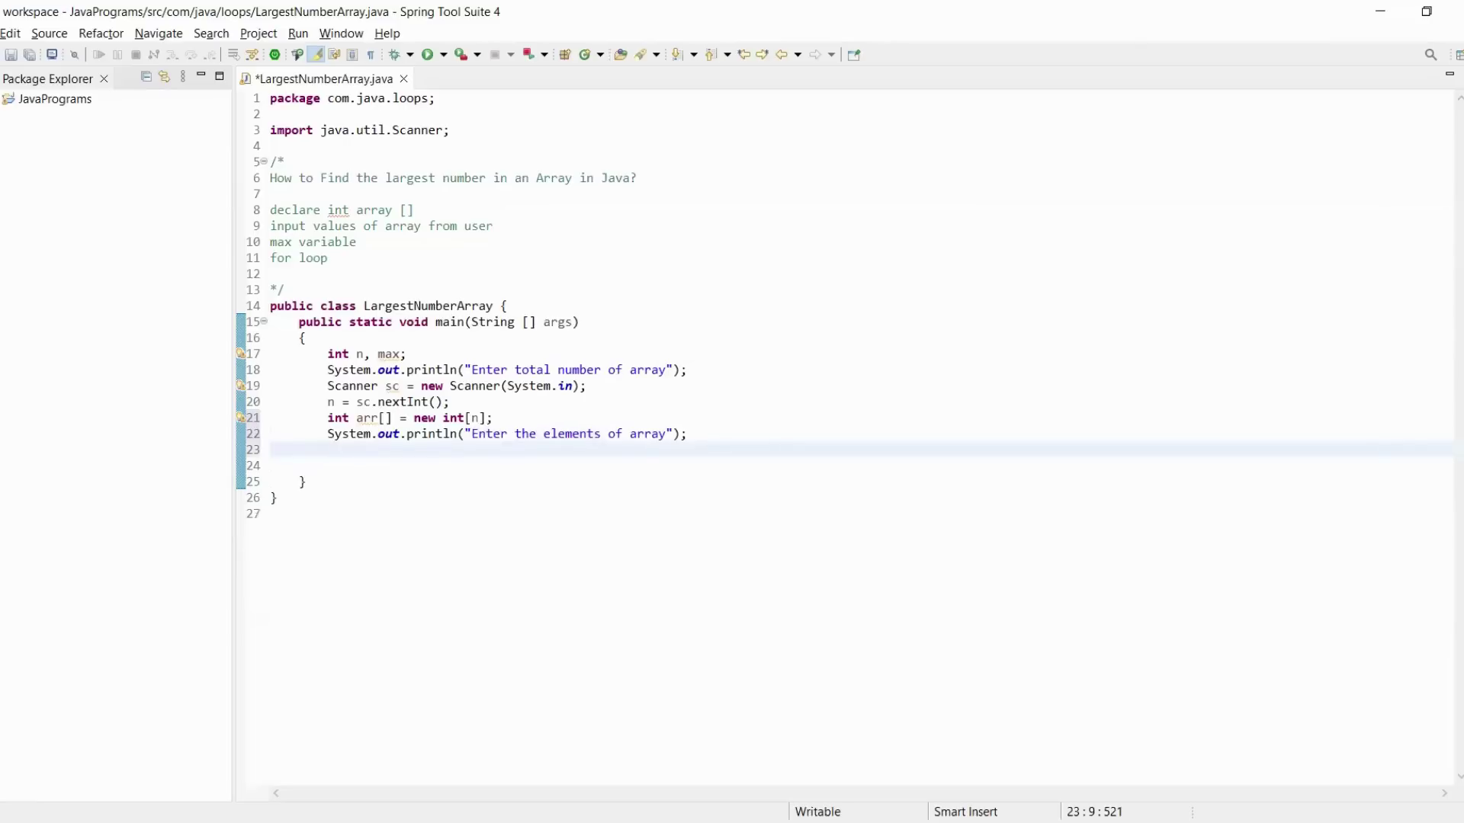
{"action": "type", "text": "f"}
{"action": "type", "text": "or ("}
Write a for loop from i = 0 to n reading arr[i] with sc.nextInt()
{"action": "key", "text": "BackSpace"}
{"action": "type", "text": "(int i "}
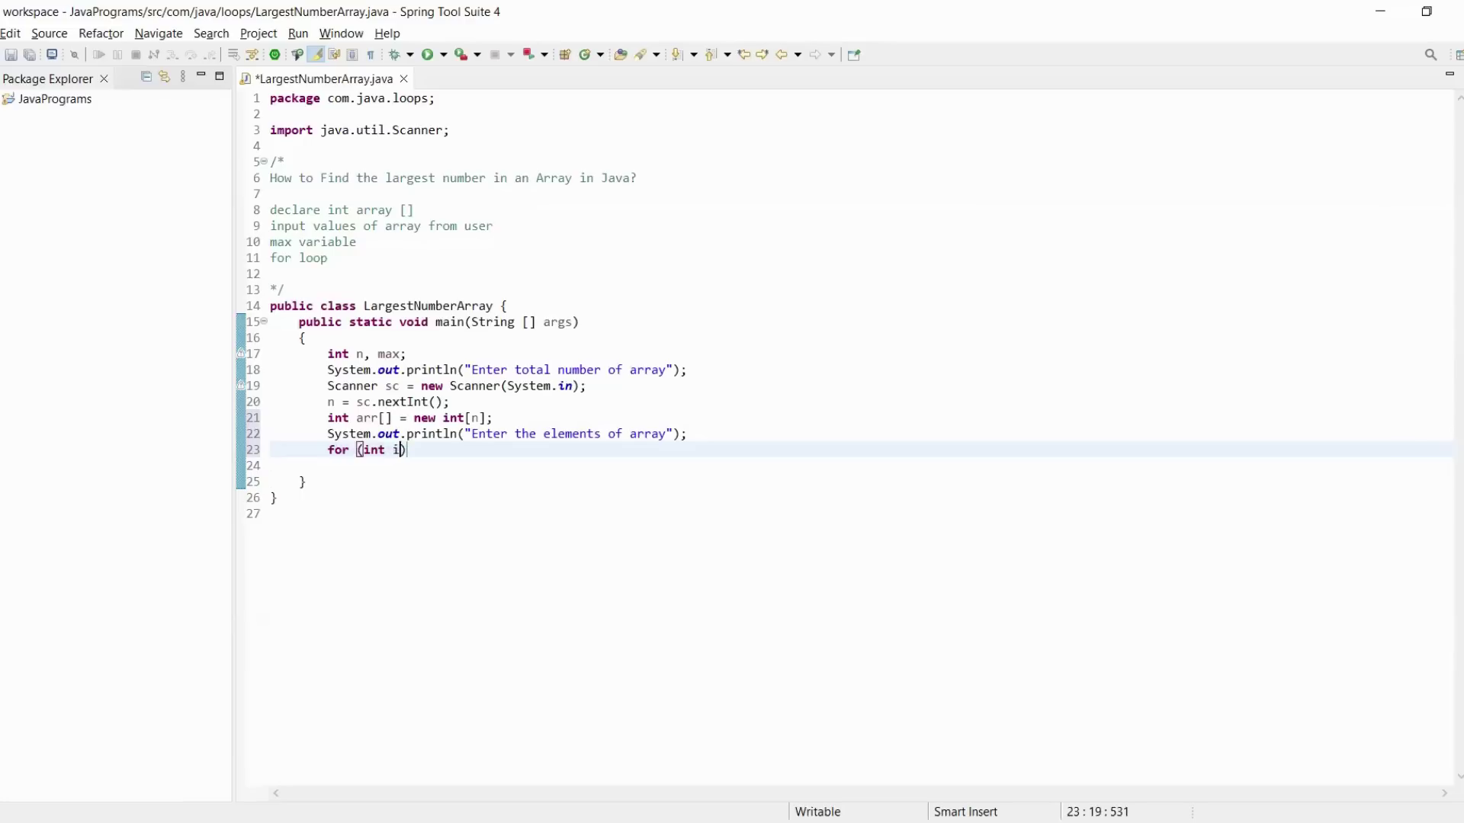
{"action": "type", "text": "= 0"}
{"action": "type", "text": ";"}
{"action": "type", "text": " i<n"}
{"action": "type", "text": ";"}
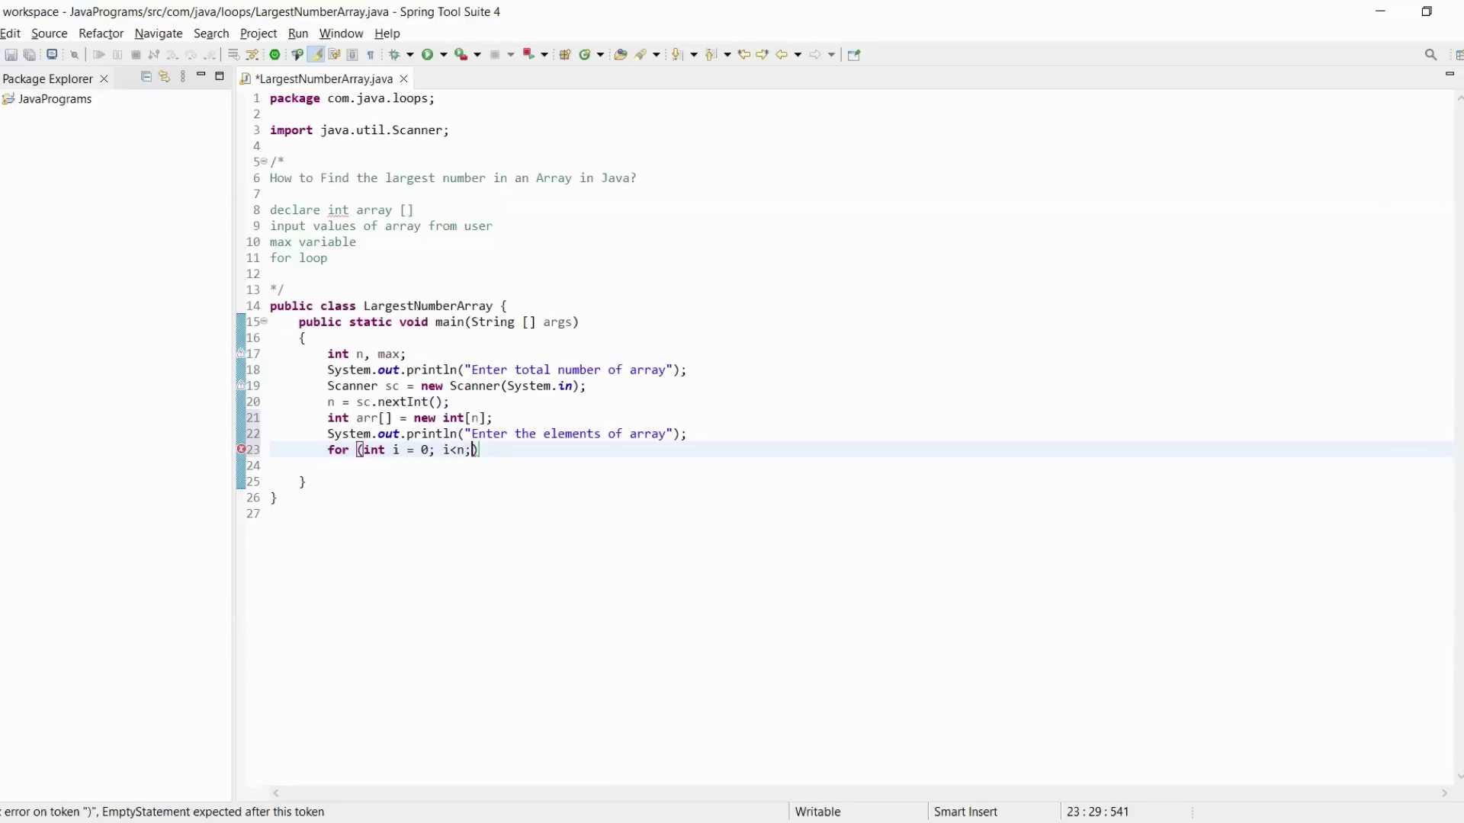
{"action": "type", "text": "n++"}
{"action": "key", "text": "BackSpace"}
{"action": "key", "text": "BackSpace"}
{"action": "key", "text": "BackSpace"}
{"action": "type", "text": "i+"}
{"action": "type", "text": "+"}
{"action": "key", "text": "Return"}
{"action": "type", "text": "{"}
{"action": "key", "text": "Return"}
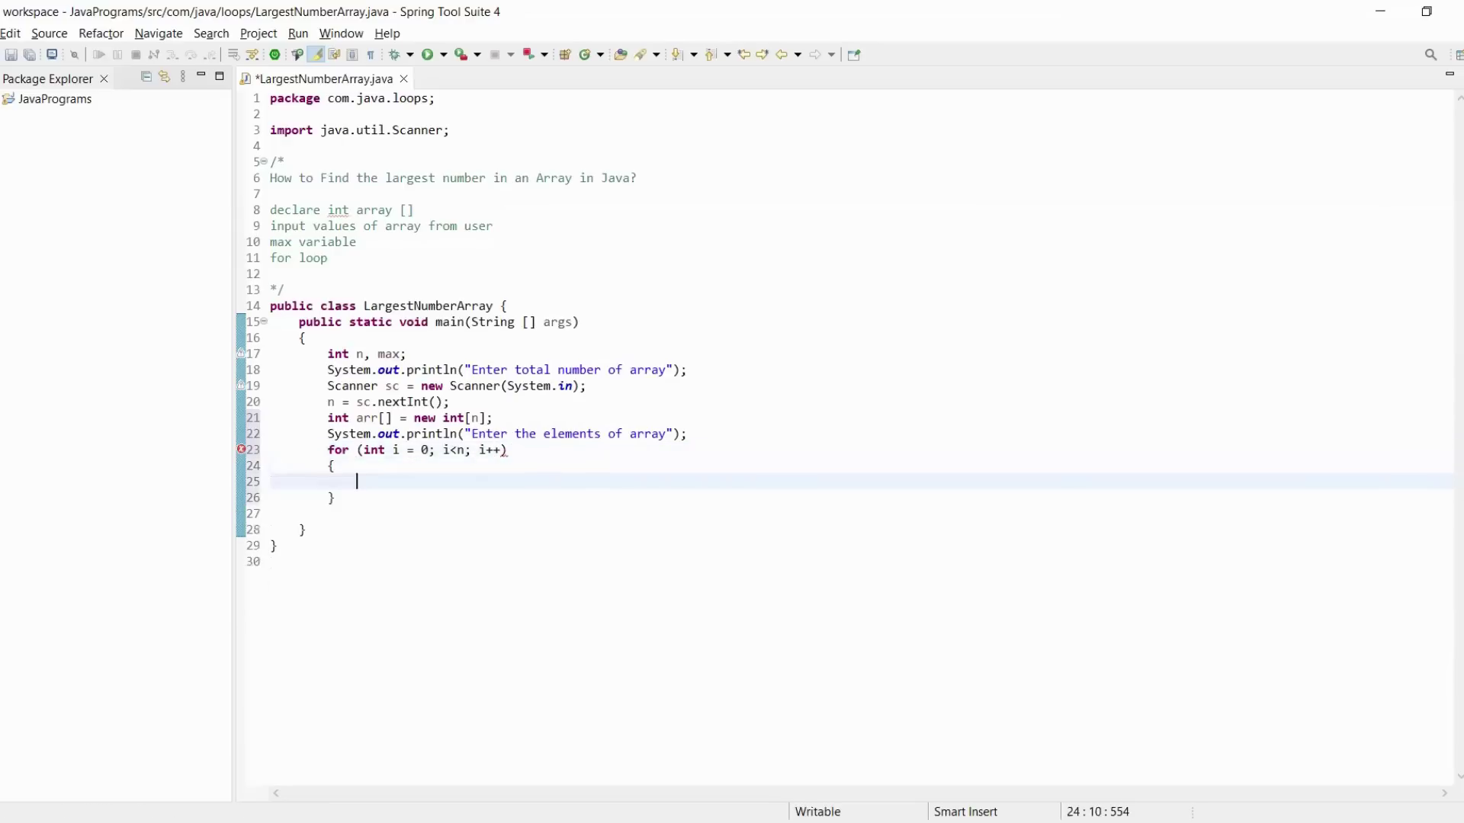
{"action": "type", "text": "arr["}
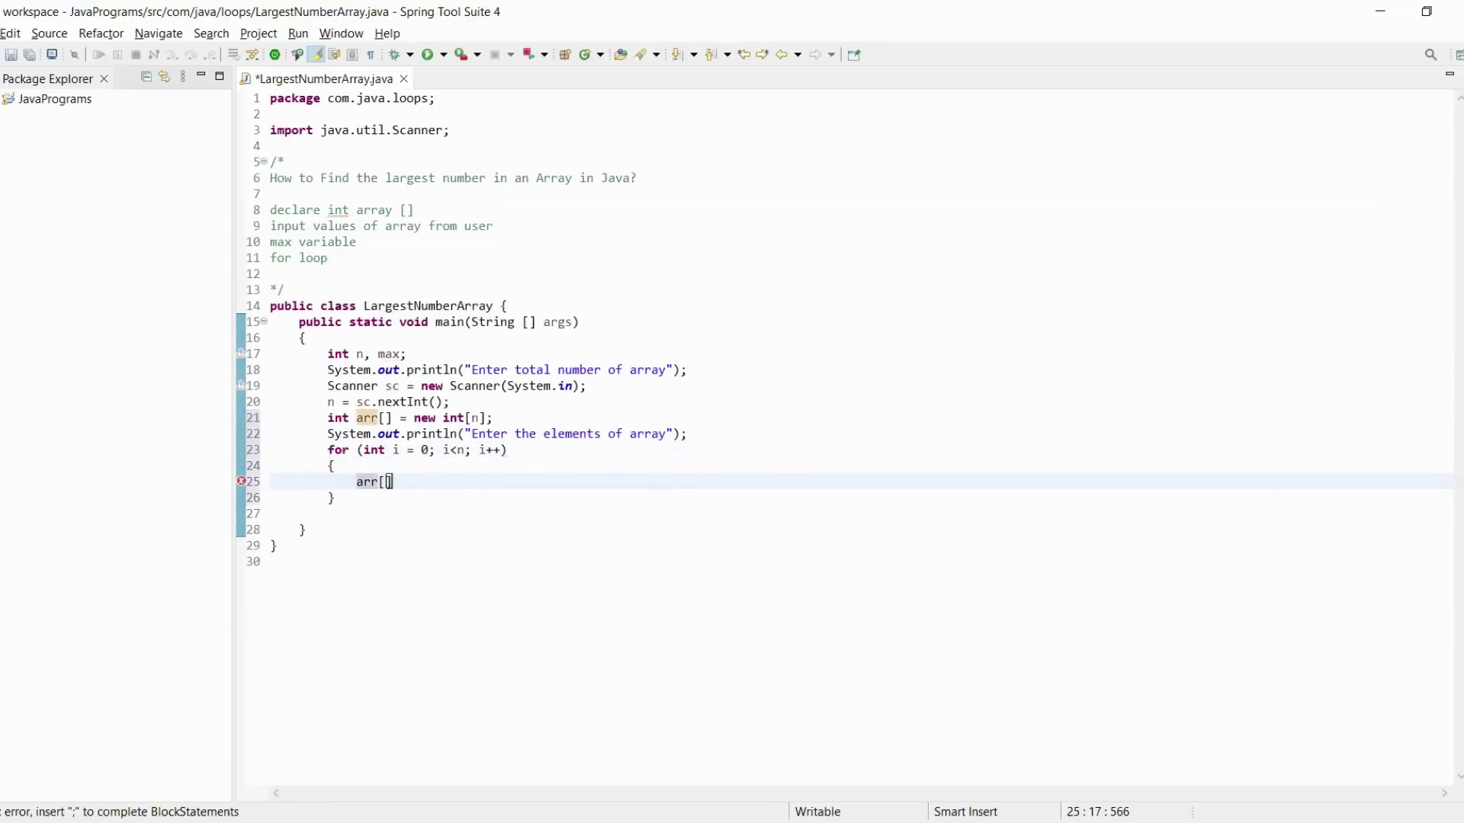
{"action": "type", "text": "i] ="}
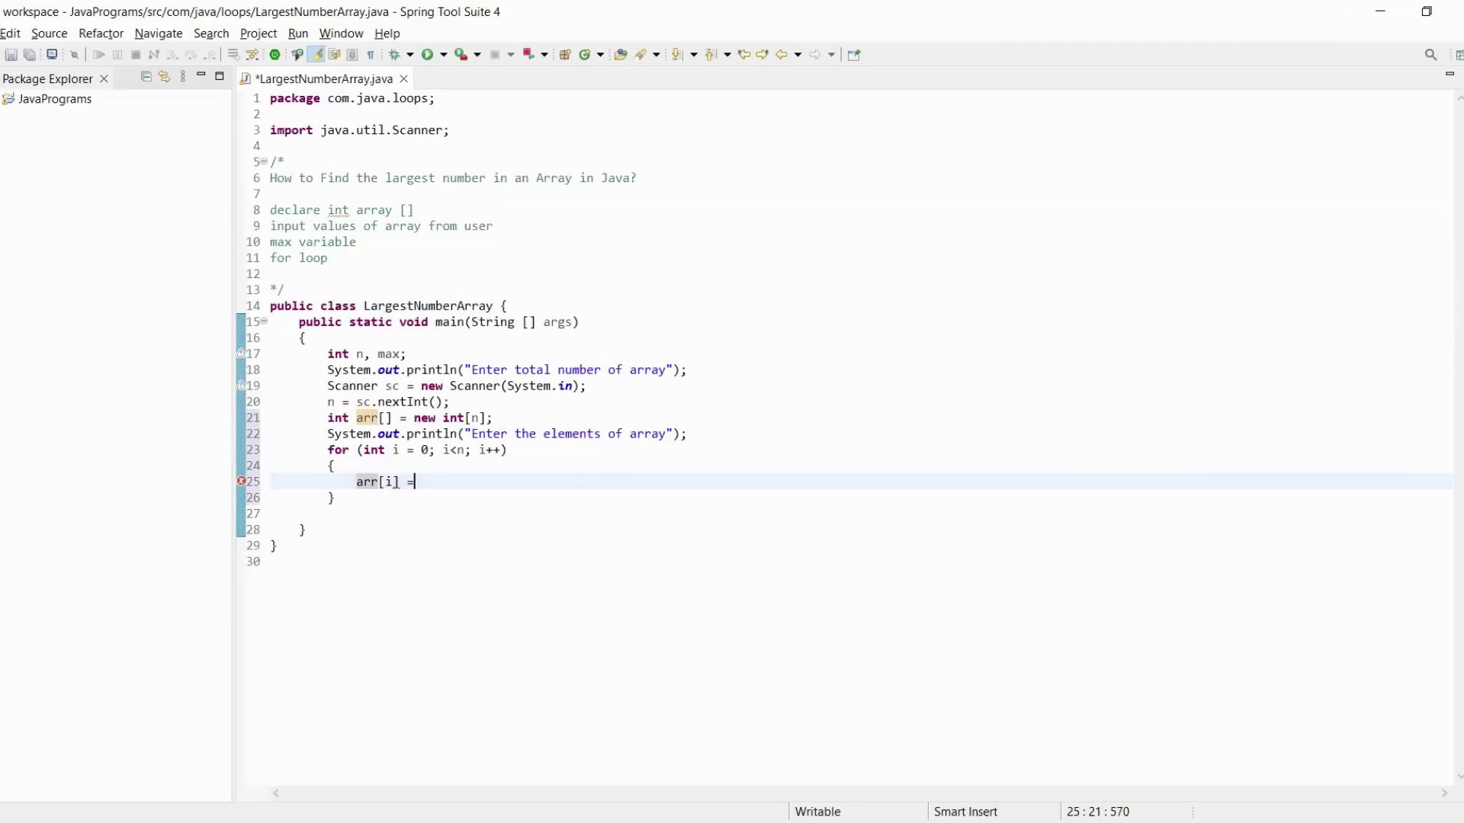
{"action": "type", "text": " sc."}
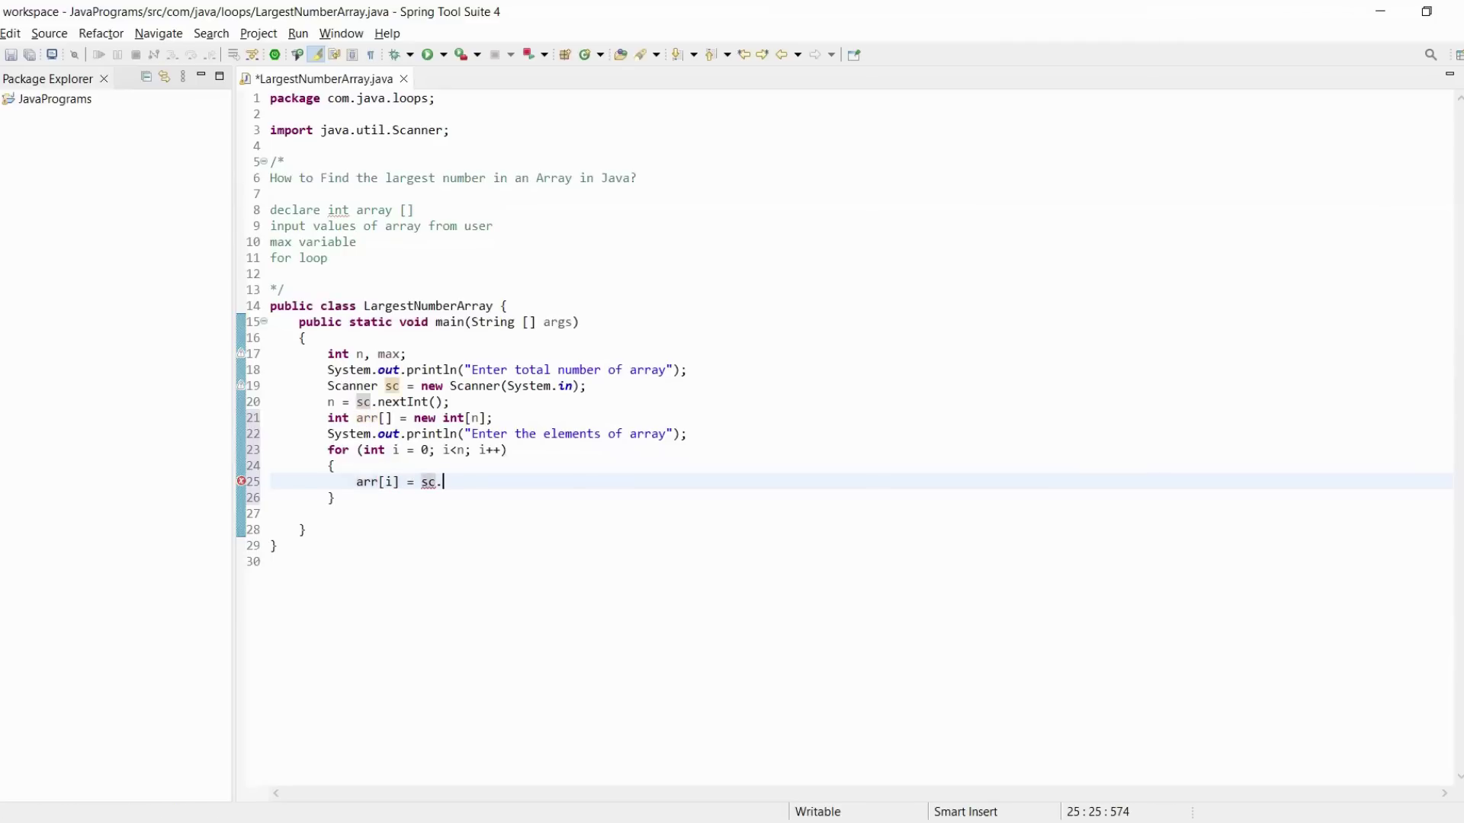
{"action": "type", "text": "next"}
{"action": "key", "text": "Return"}
{"action": "type", "text": ";"}
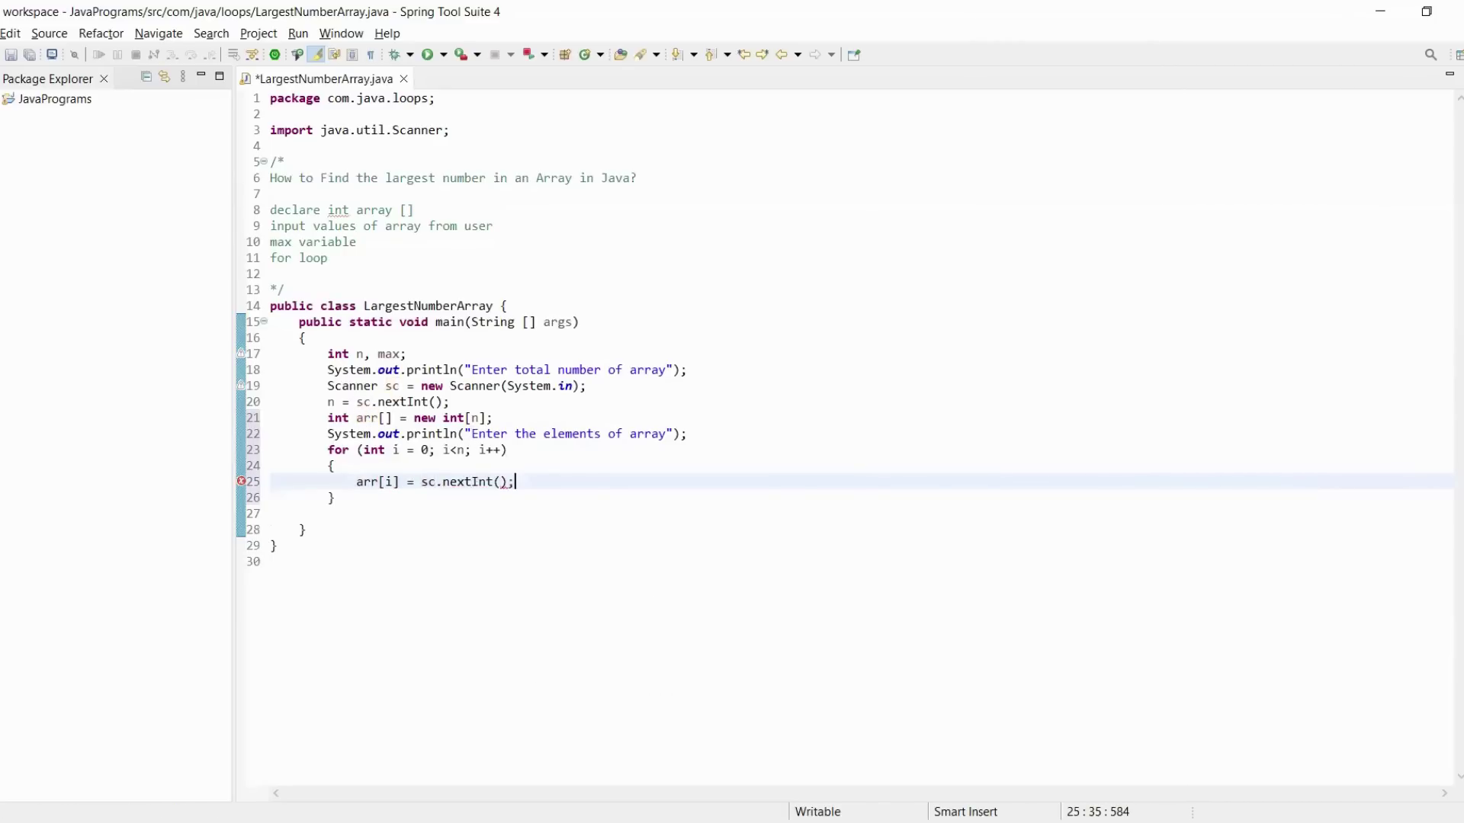
Review the declarations and prompts on lines 17–22, then add blank lines after the loop
{"action": "left_click", "coordinate": [326, 355]}
{"action": "left_click_drag", "start_coordinate": [327, 355], "coordinate": [365, 386]}
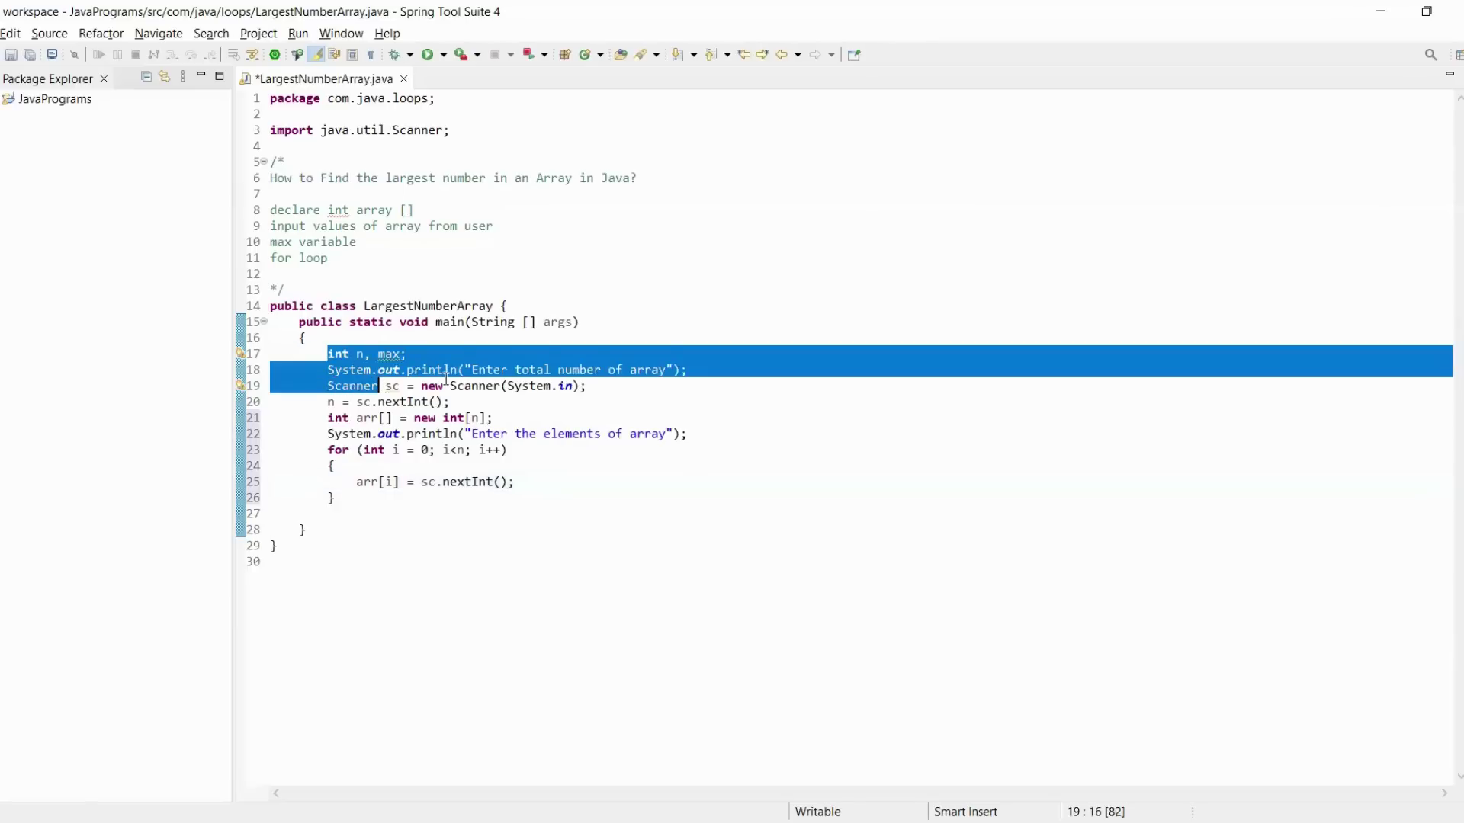
{"action": "left_click", "coordinate": [504, 370]}
{"action": "double_click", "coordinate": [573, 370]}
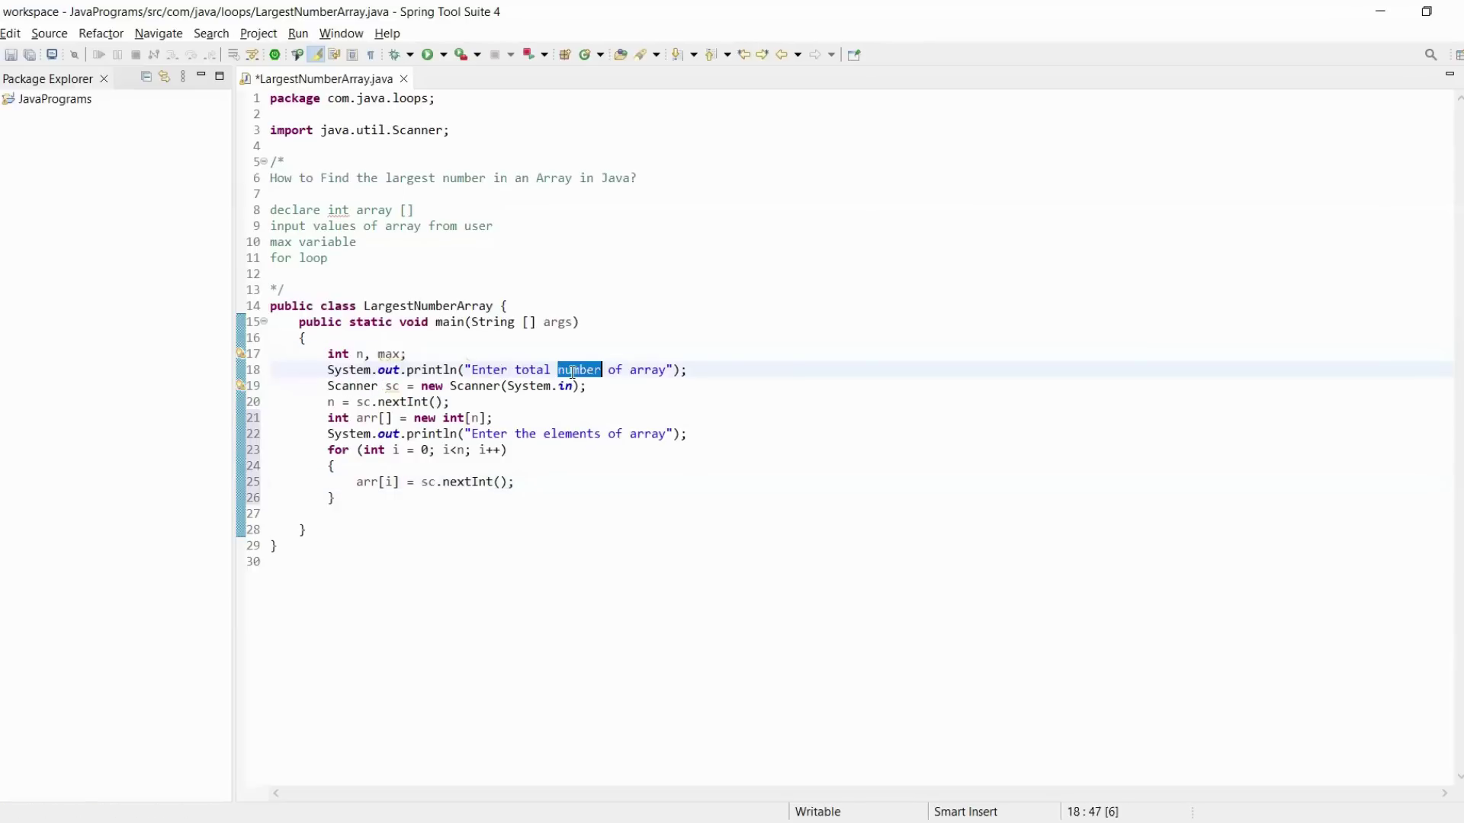
{"action": "left_click", "coordinate": [558, 435]}
{"action": "left_click", "coordinate": [397, 506]}
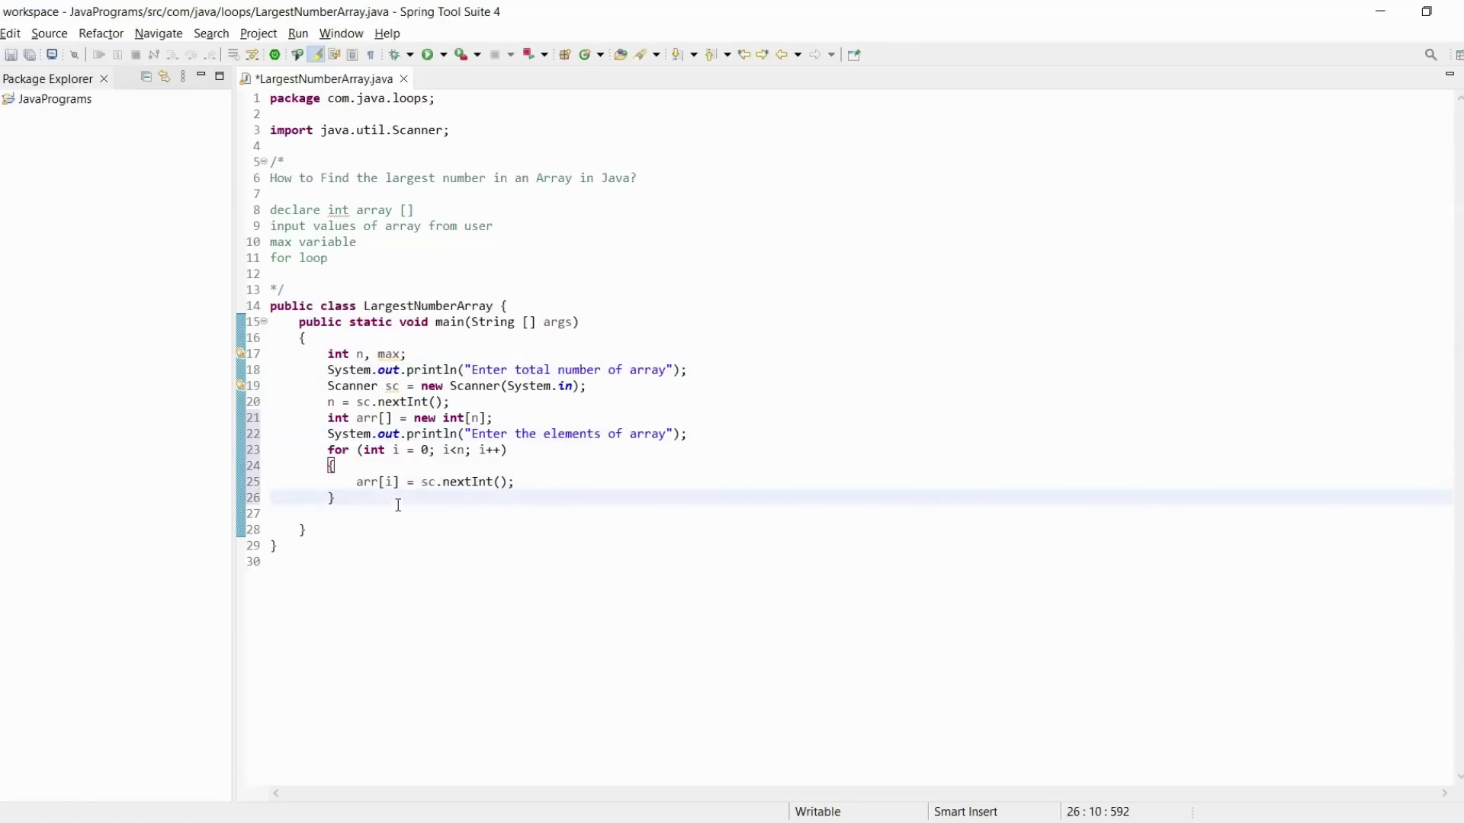
{"action": "key", "text": "Return"}
{"action": "key", "text": "Return"}
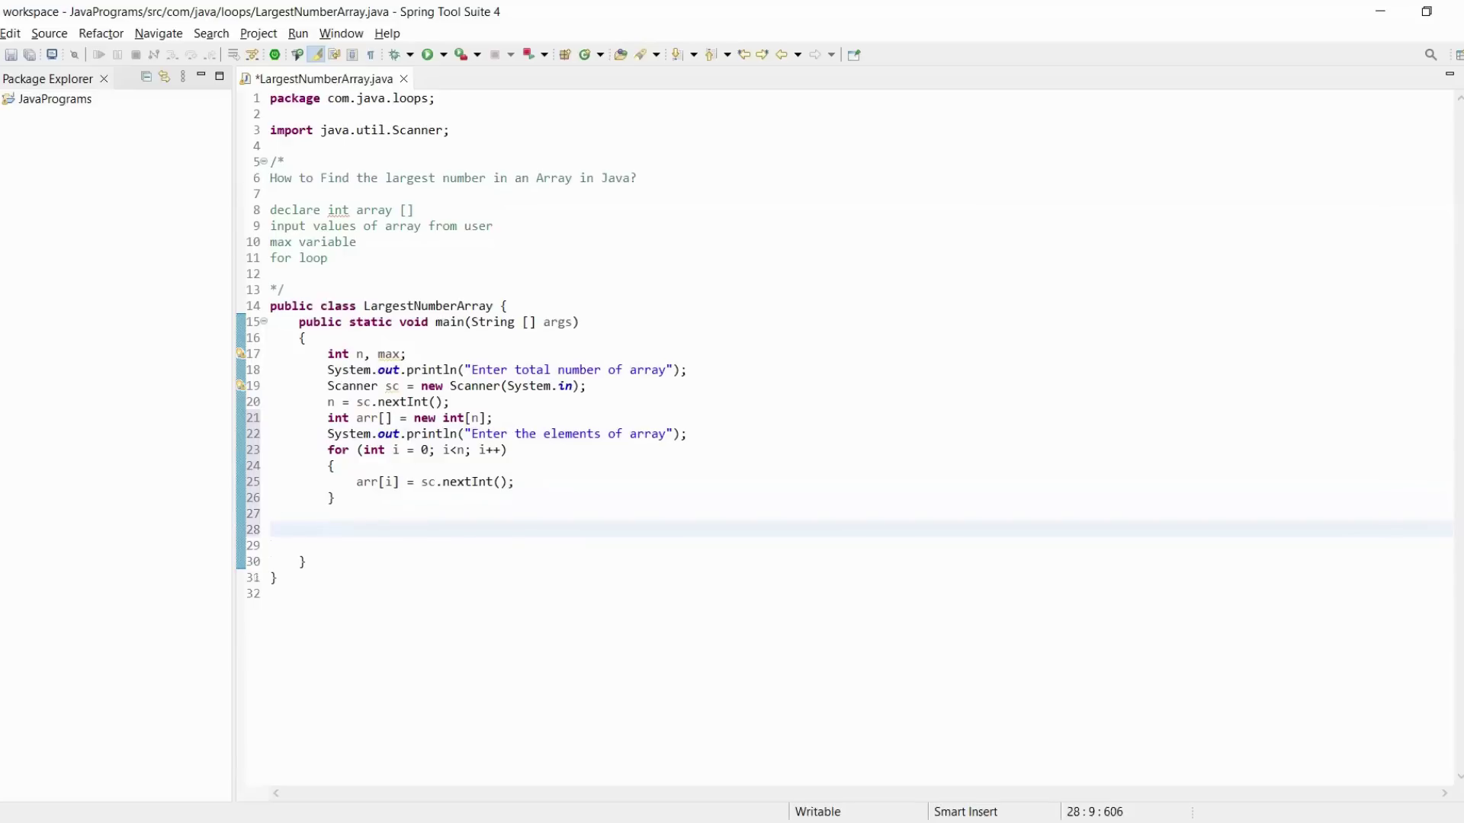
{"action": "type", "text": "max"}
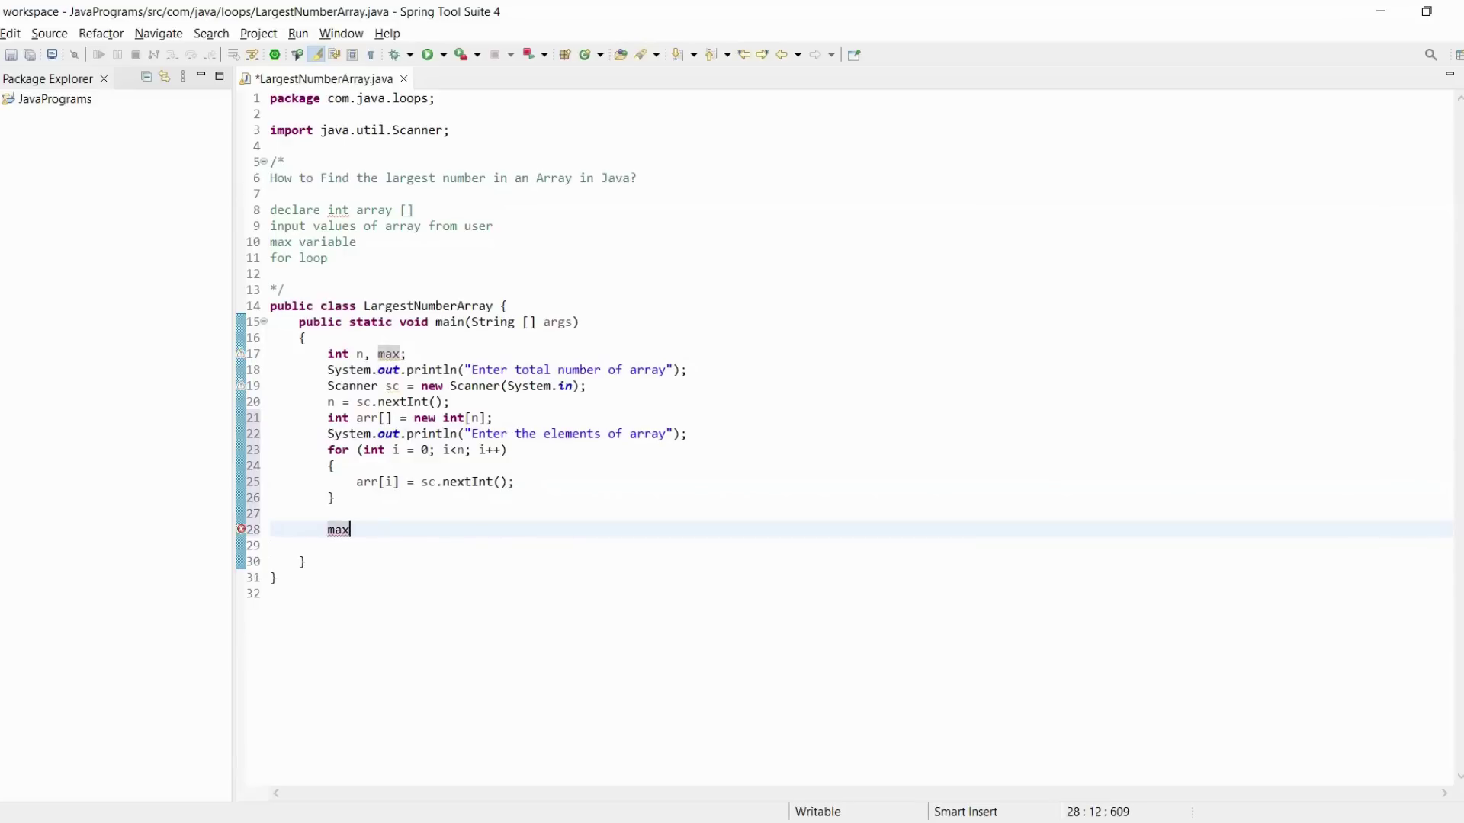
{"action": "type", "text": " = "}
{"action": "type", "text": "arr"}
{"action": "type", "text": "["}
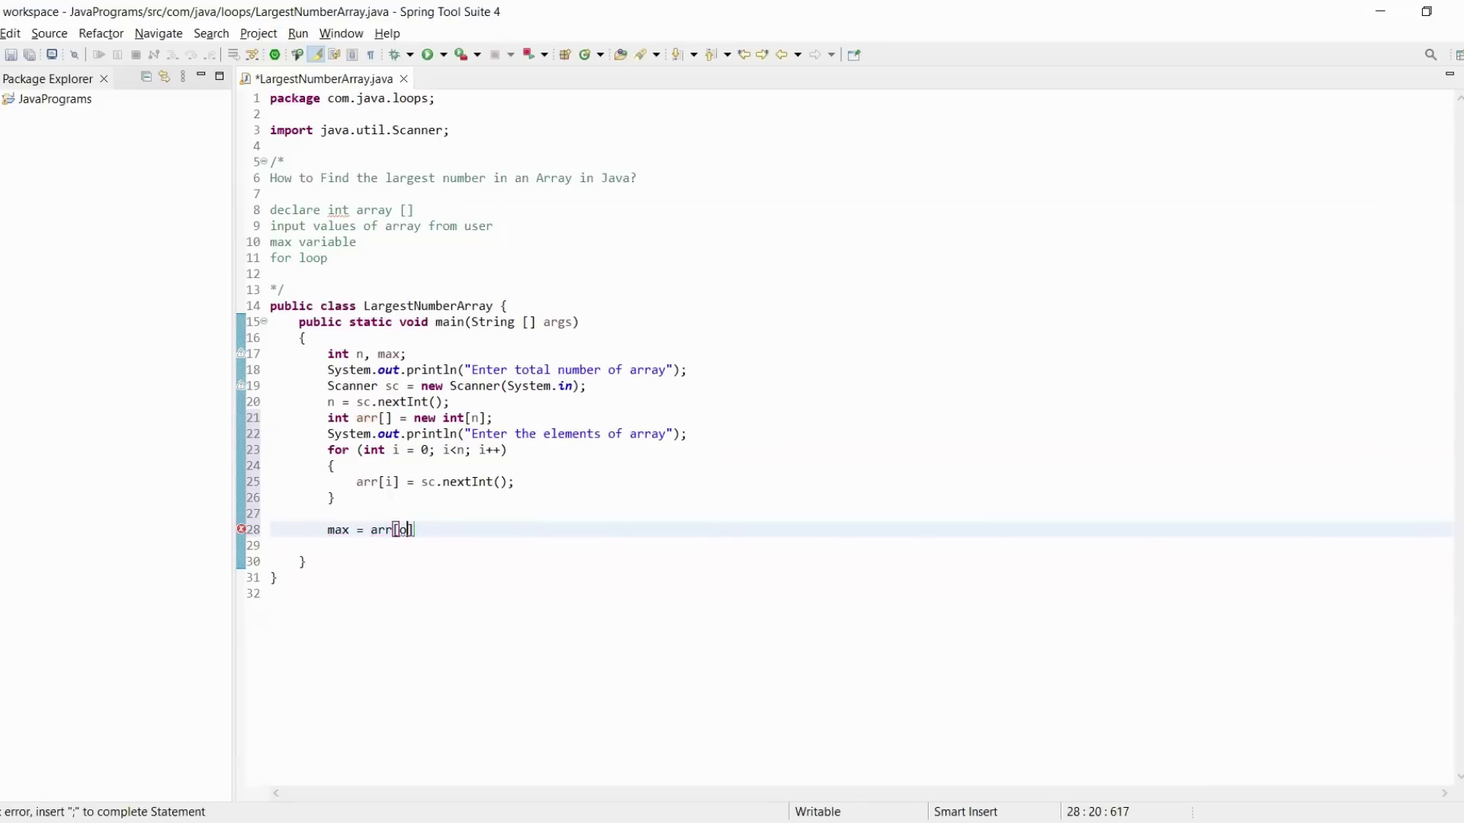
{"action": "type", "text": "0];"}
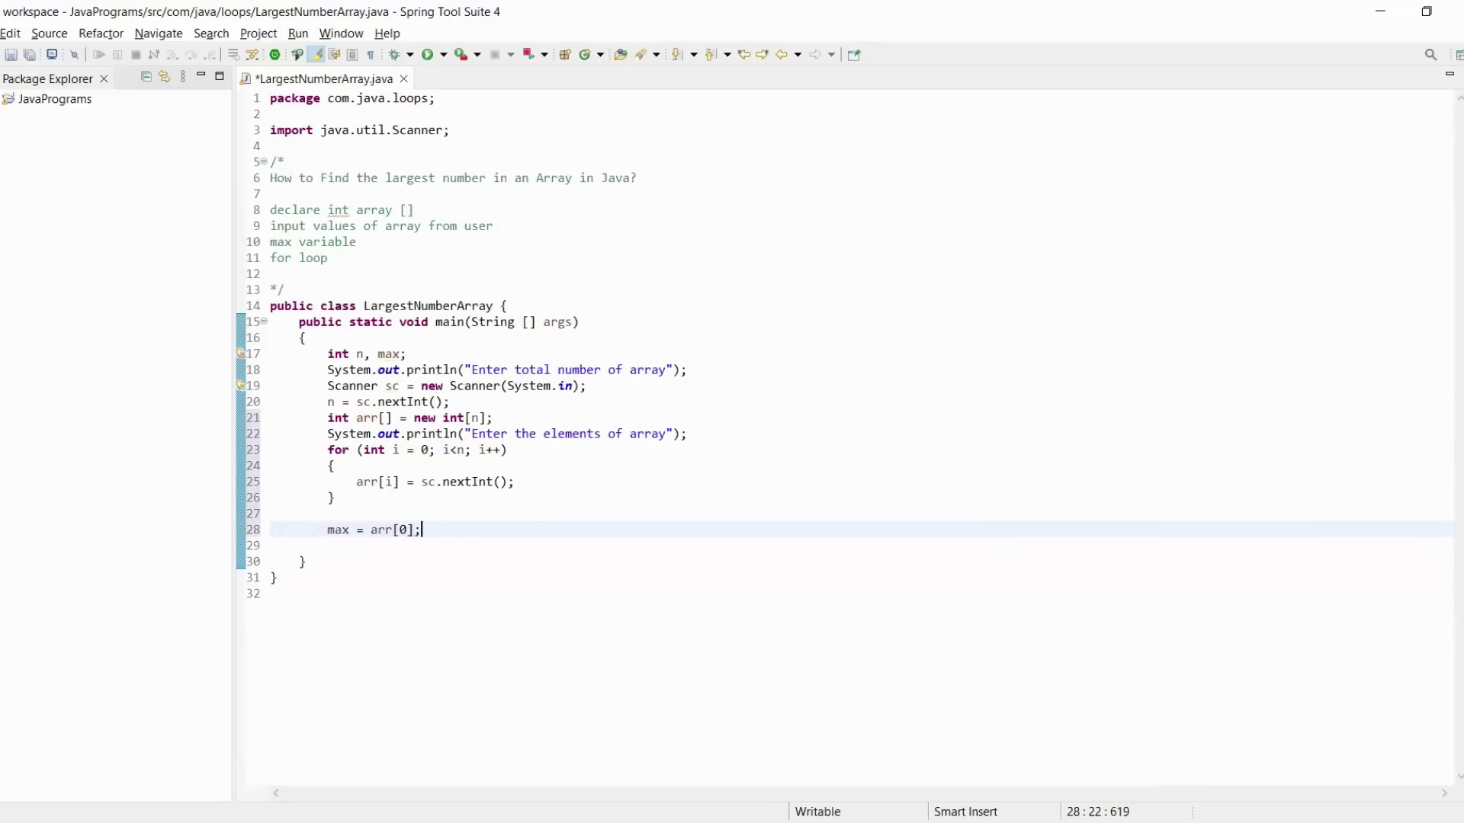
Initialise max to arr[0] on line 28 and open blank lines below
{"action": "key", "text": "Return"}
{"action": "key", "text": "Return"}
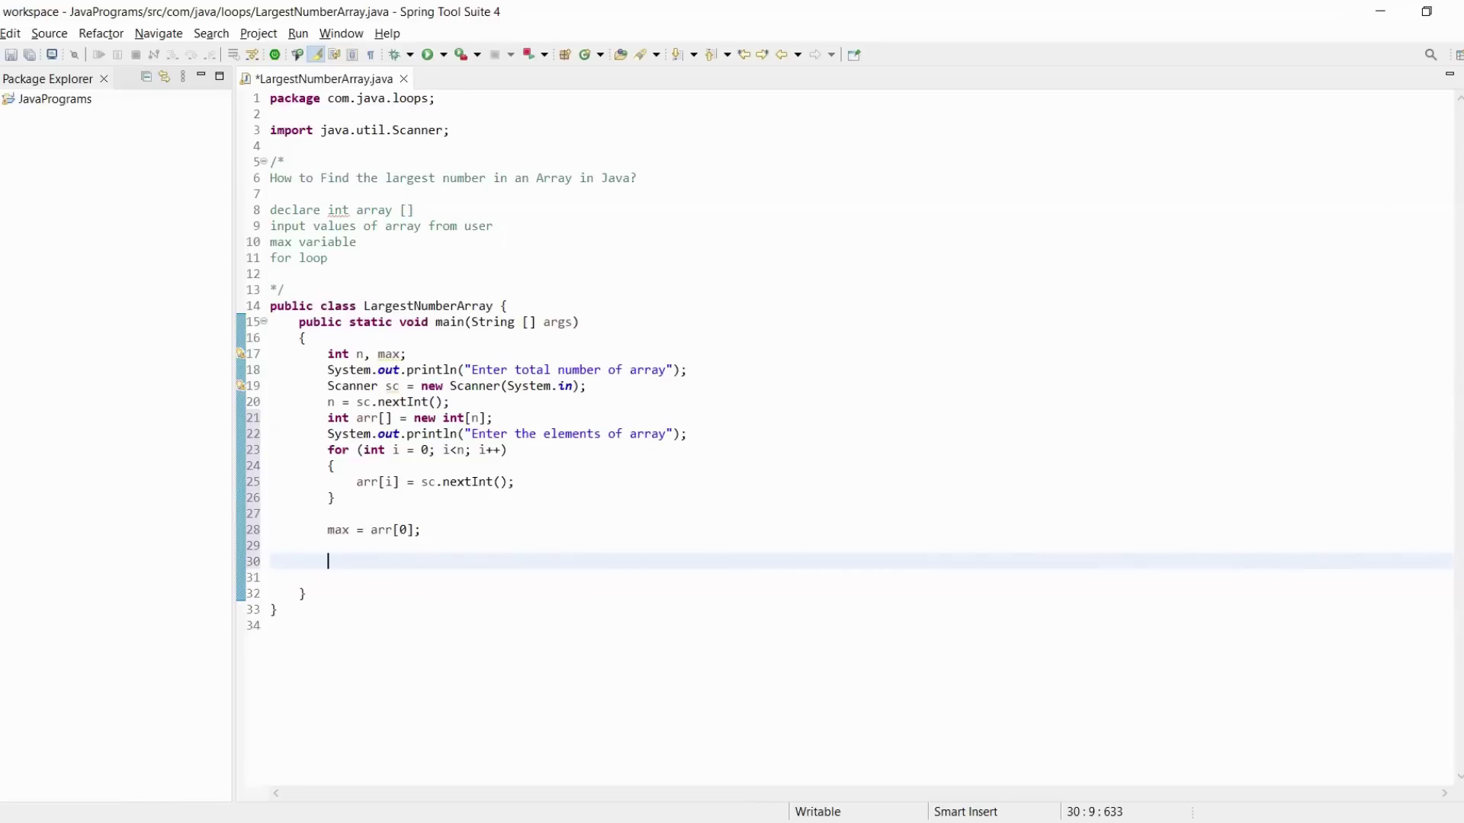
{"action": "type", "text": "for"}
{"action": "type", "text": "(int "}
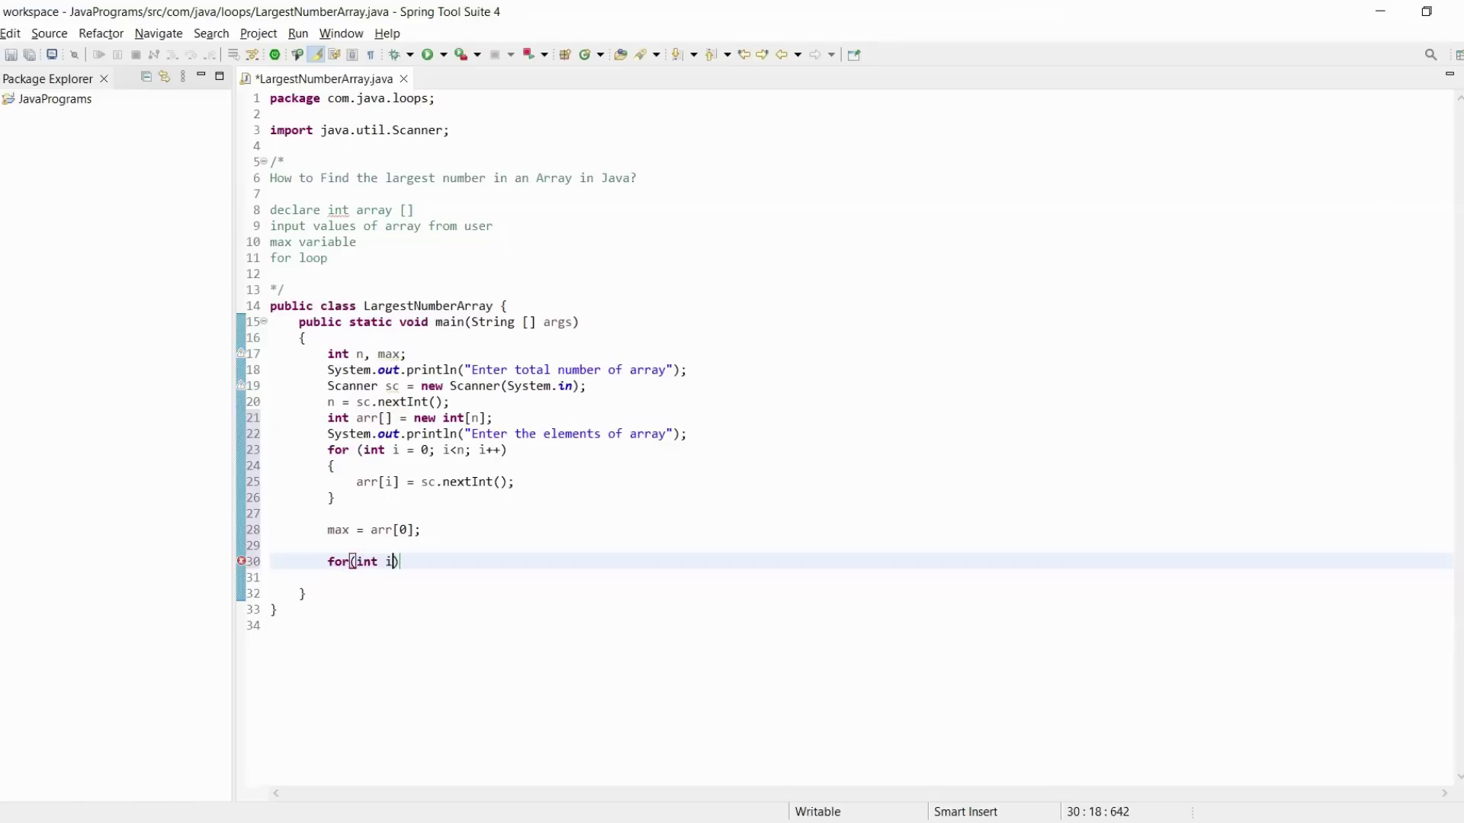
{"action": "type", "text": "i=0;"}
{"action": "type", "text": " i<"}
{"action": "type", "text": "n; "}
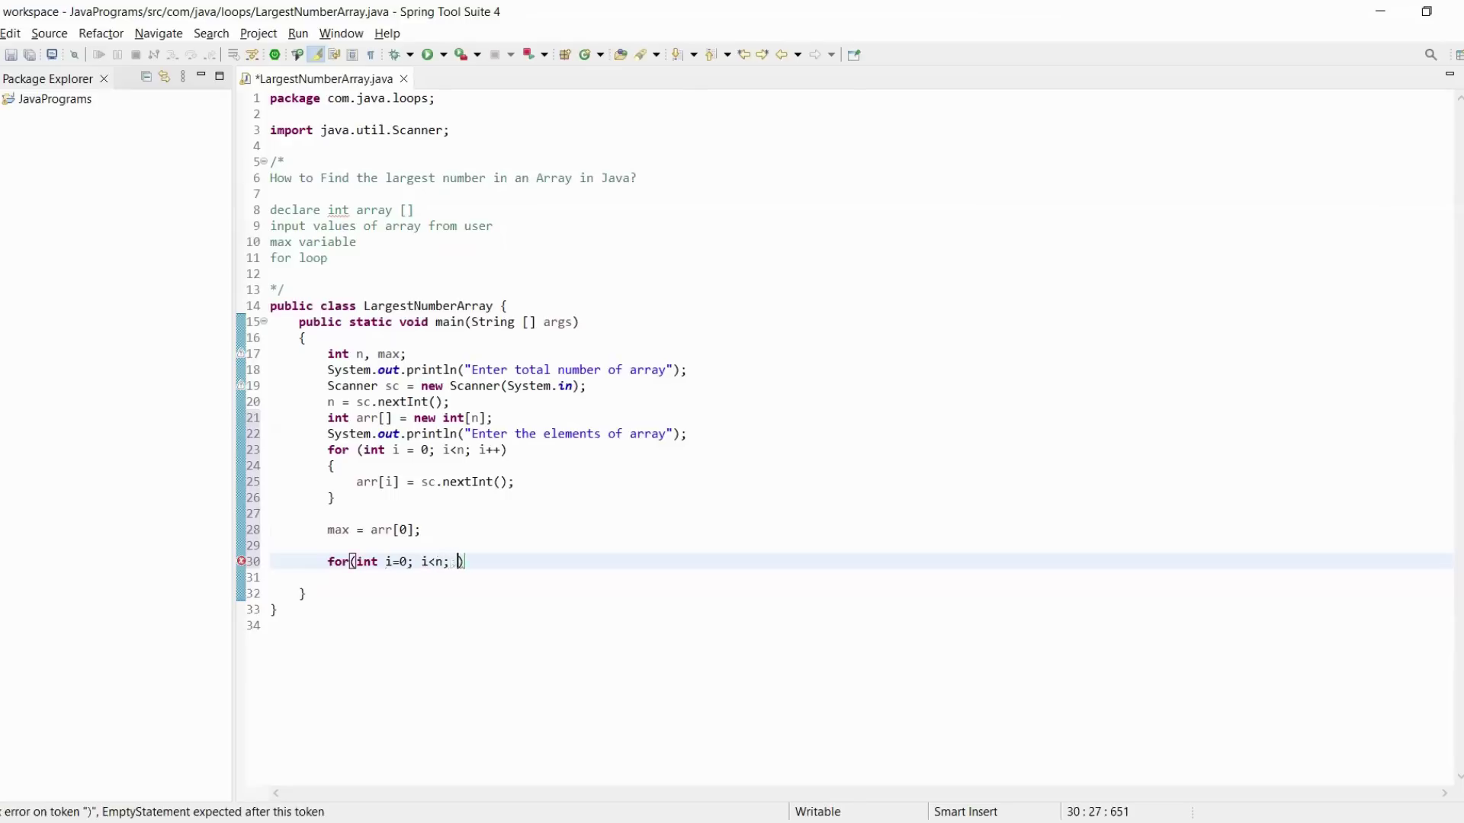
{"action": "type", "text": "i++)"}
Add a second for loop over the array, changed to start at i = 1
{"action": "key", "text": "Return"}
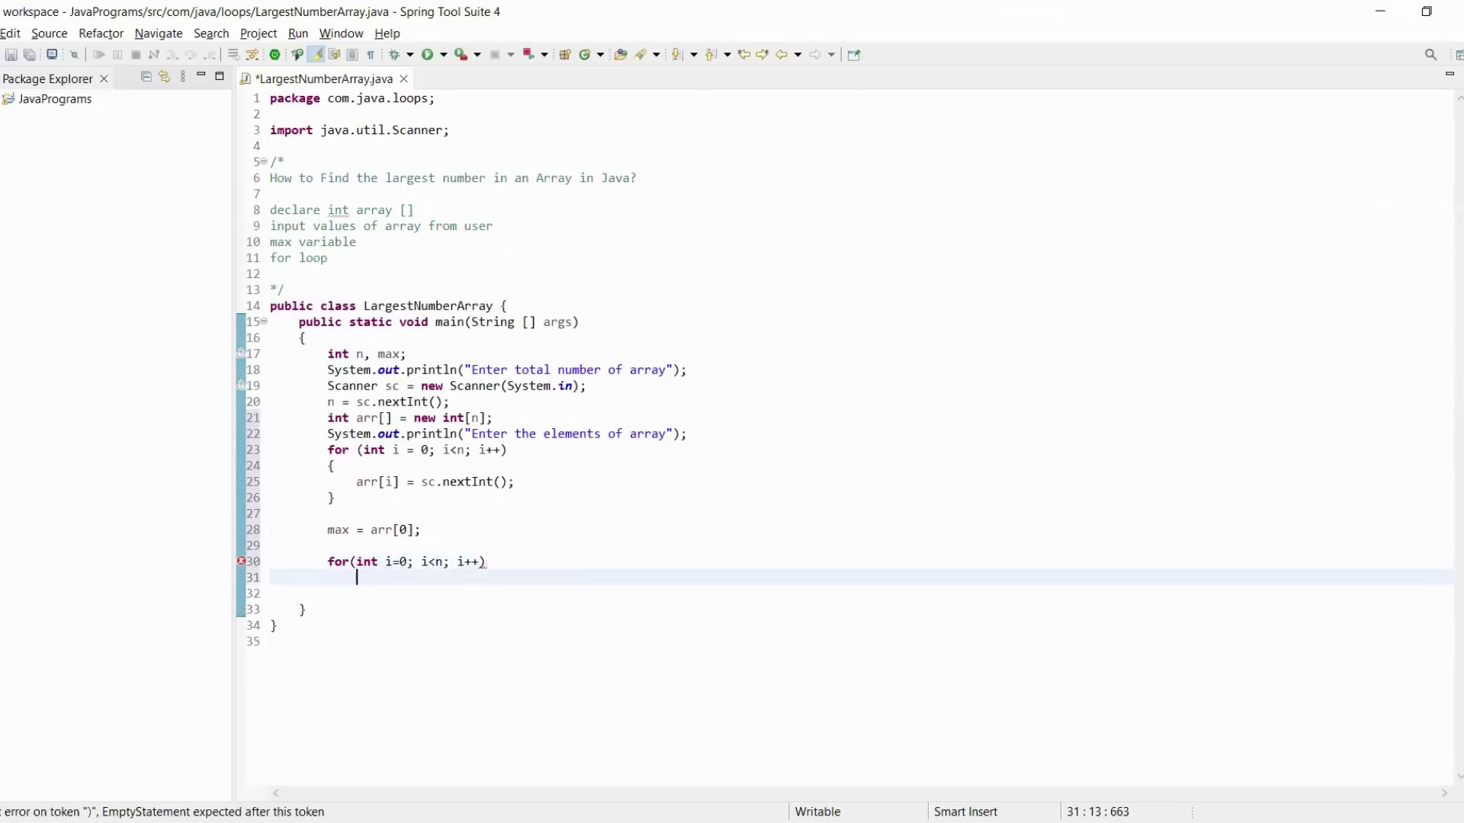
{"action": "type", "text": "{"}
{"action": "key", "text": "Return"}
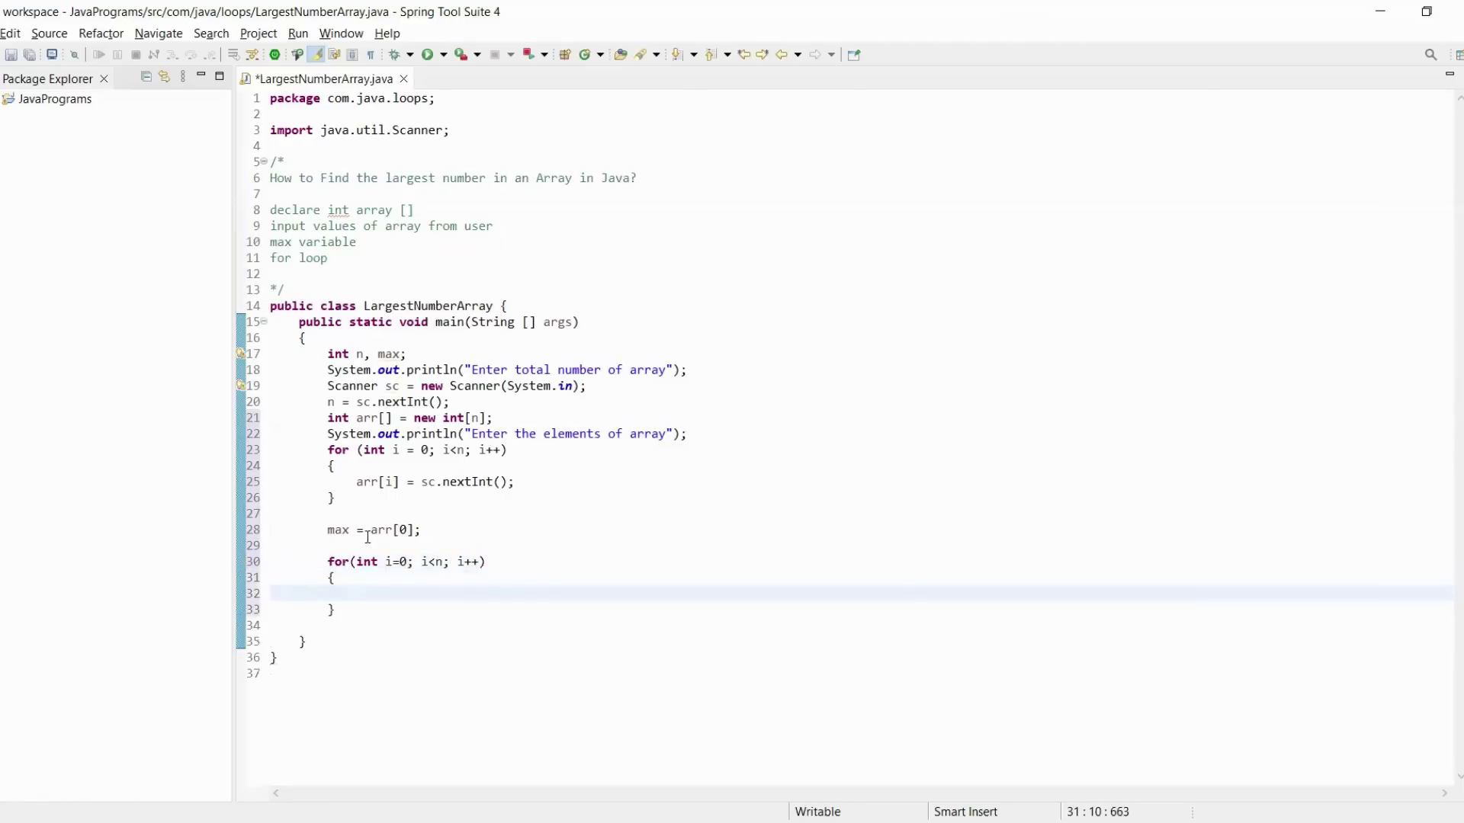
{"action": "left_click", "coordinate": [403, 532]}
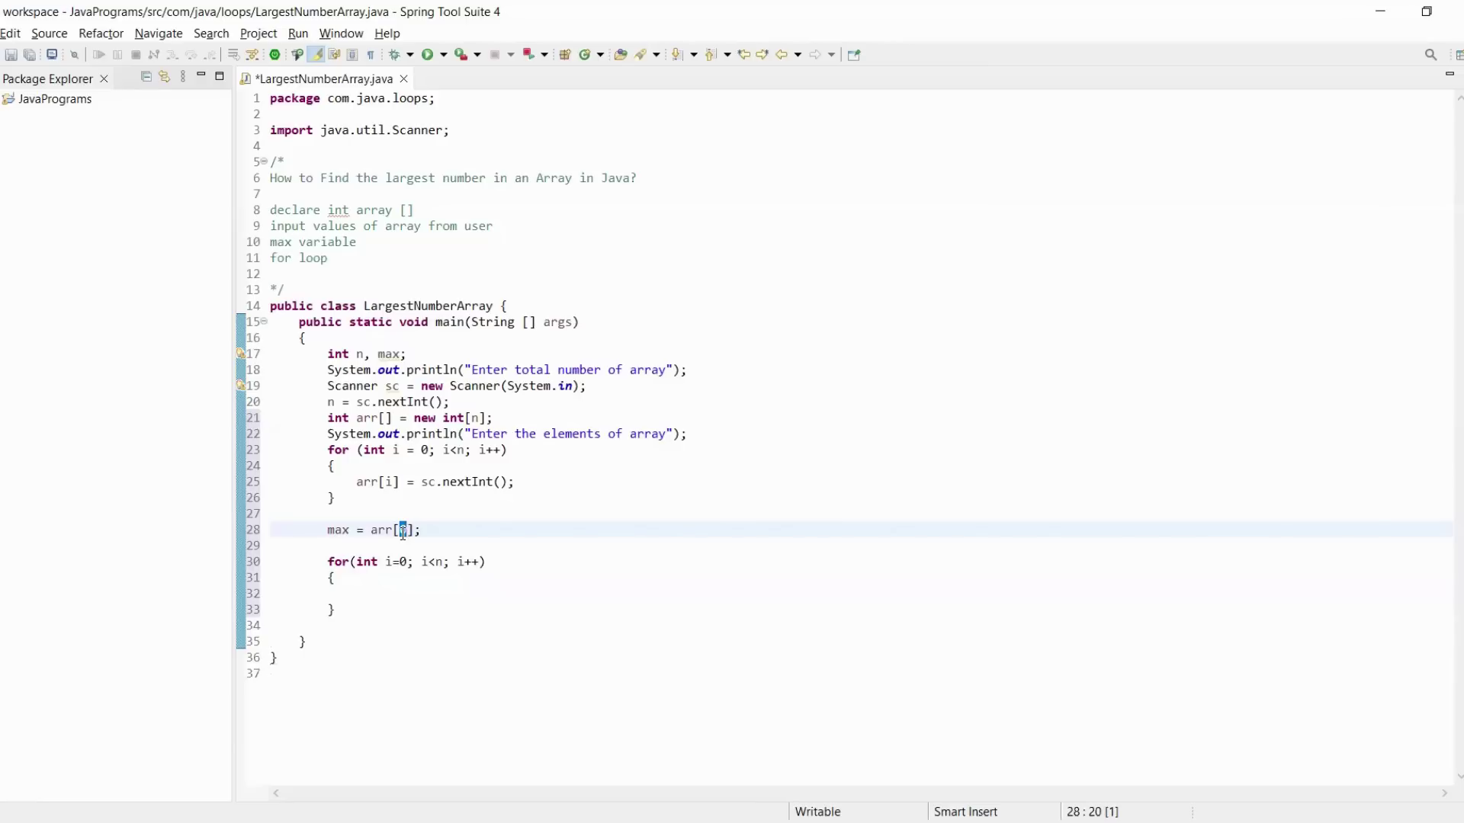
{"action": "left_click", "coordinate": [342, 530]}
{"action": "double_click", "coordinate": [343, 530]}
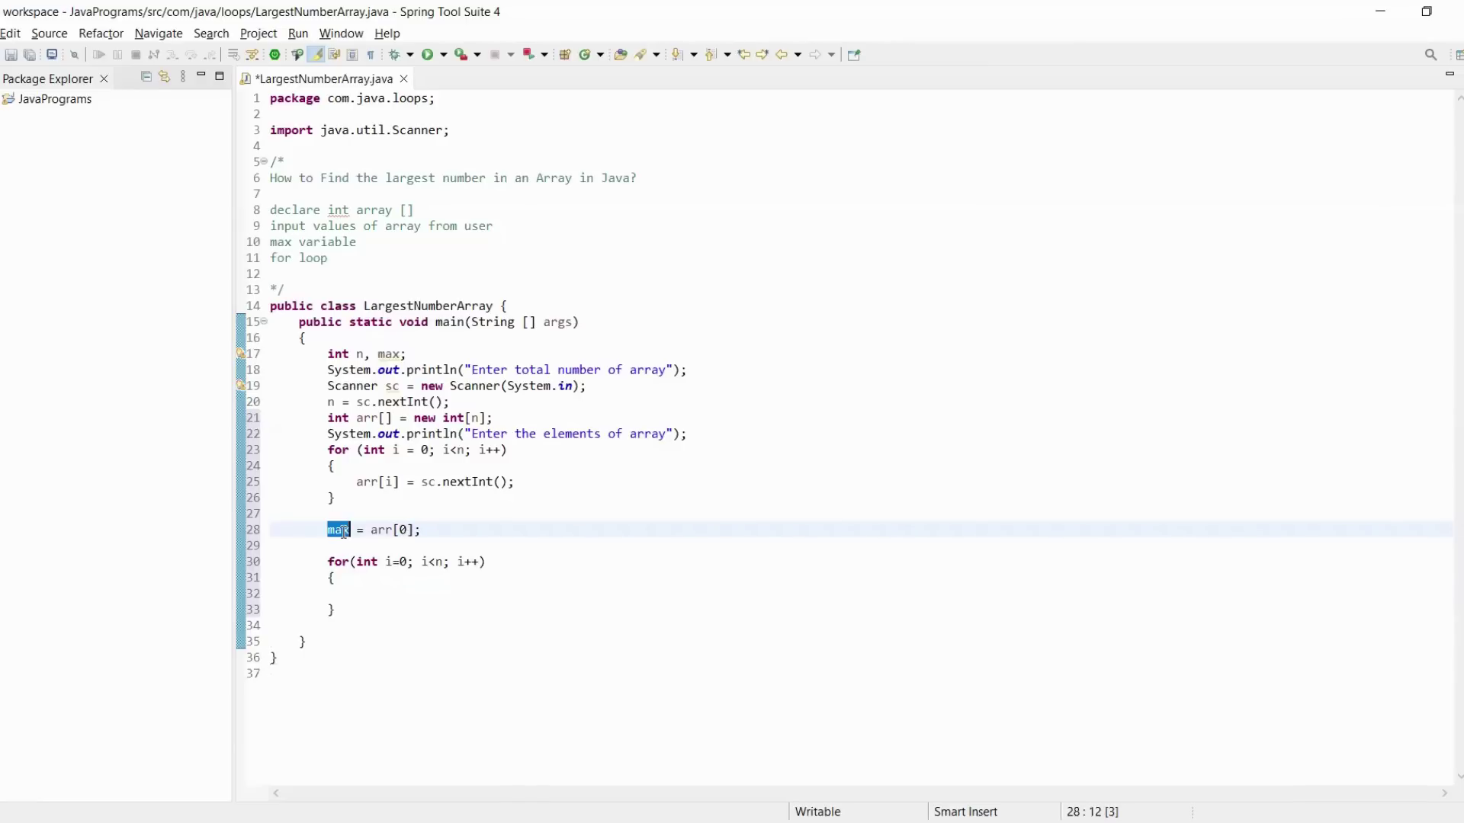
{"action": "left_click", "coordinate": [406, 562]}
{"action": "key", "text": "BackSpace"}
{"action": "type", "text": "1"}
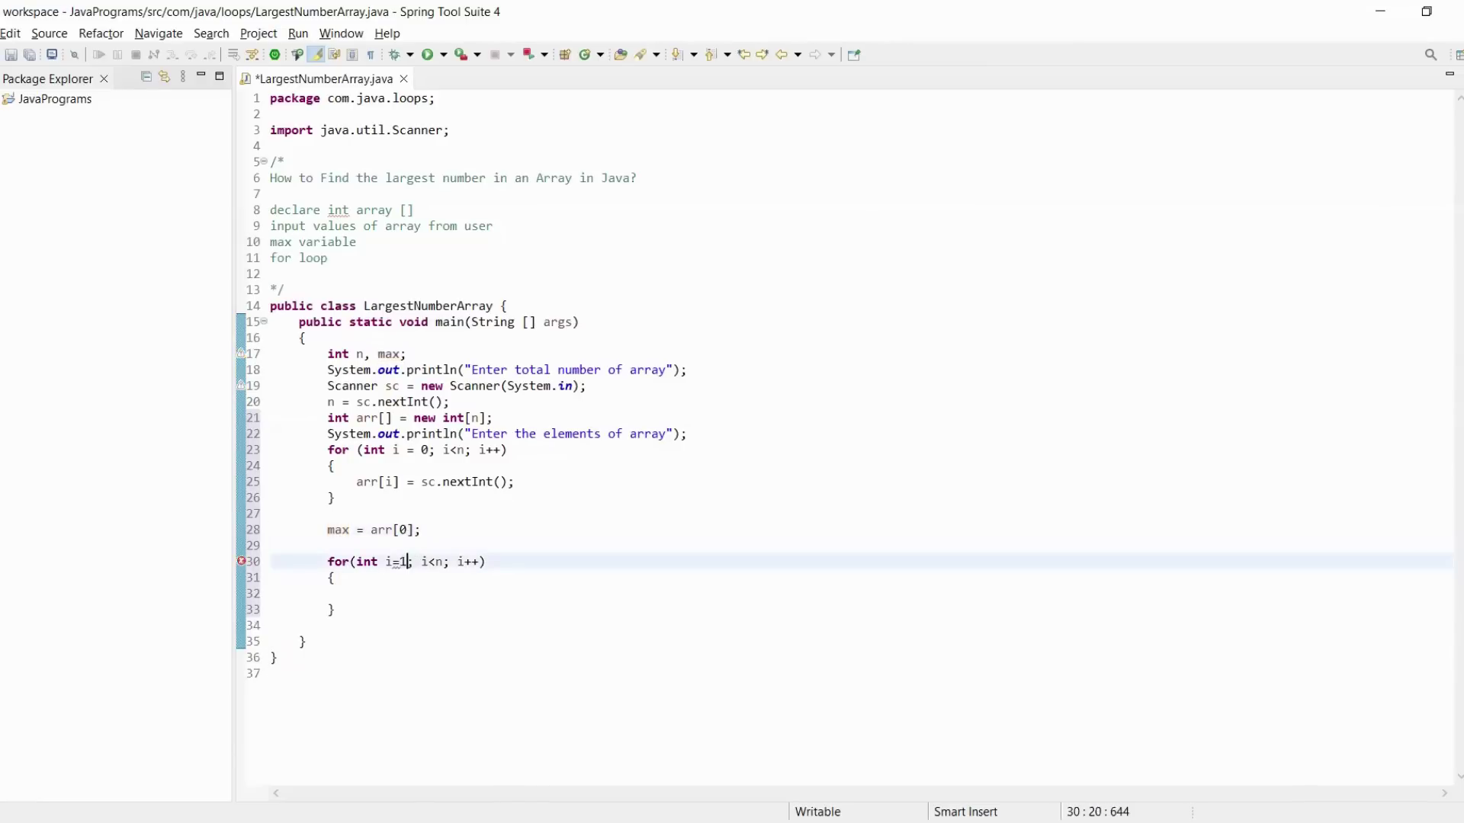
Add an if (arr[i] > max) block inside the second loop
{"action": "left_click", "coordinate": [429, 594]}
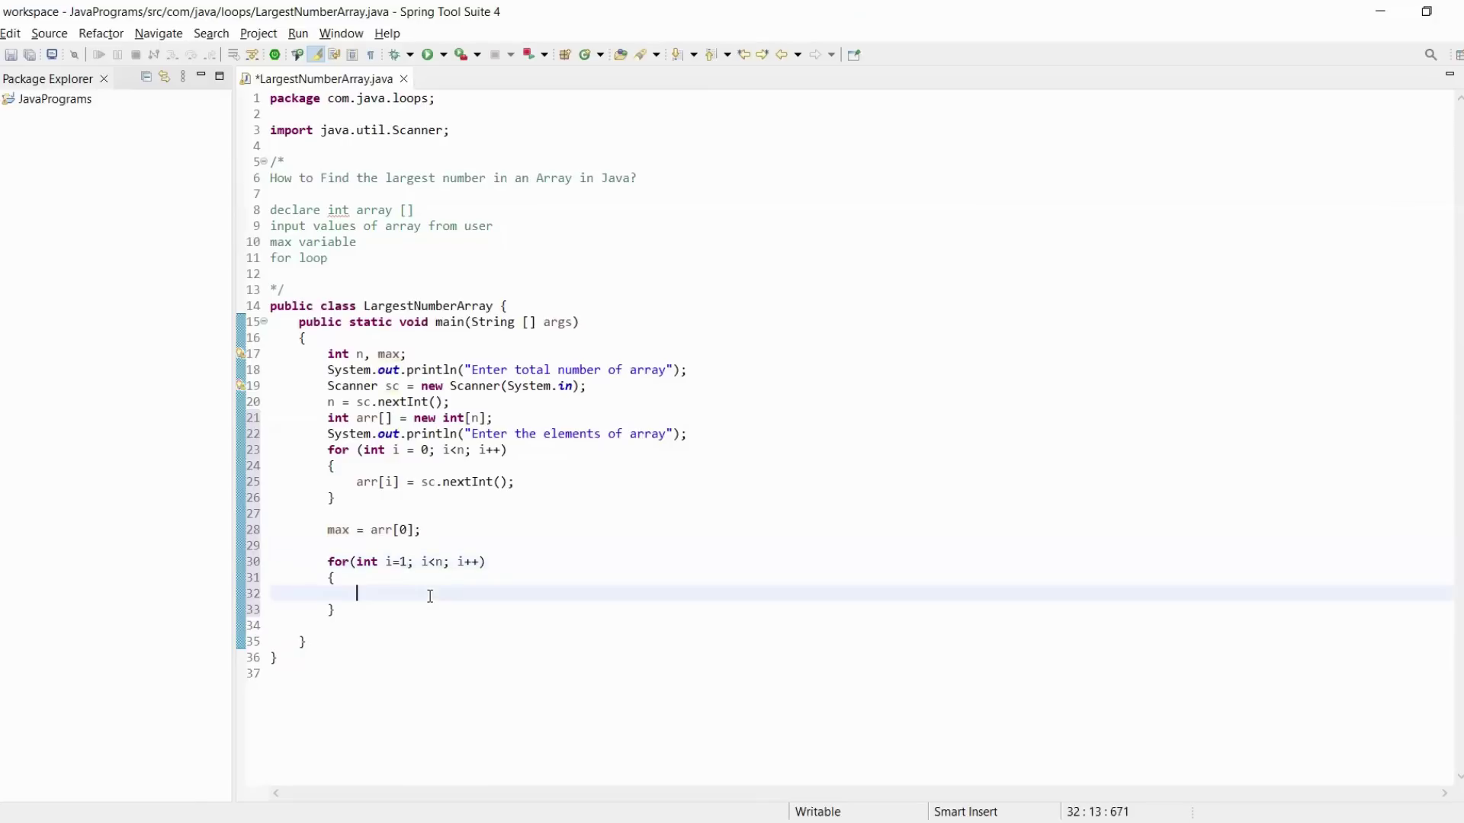
{"action": "type", "text": "i"}
{"action": "type", "text": "f"}
{"action": "type", "text": "("}
{"action": "type", "text": "arr[i"}
{"action": "type", "text": "]"}
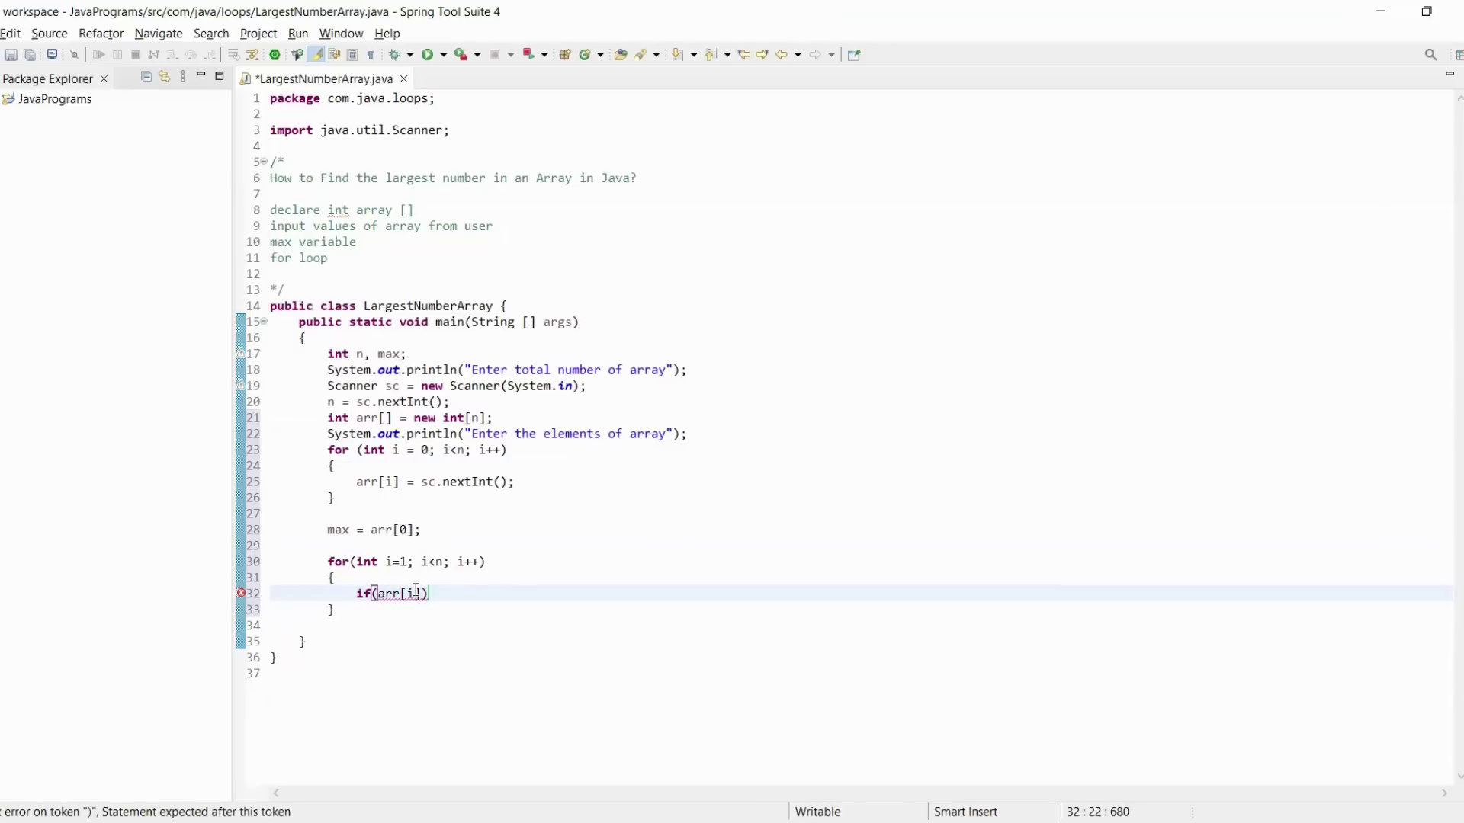
{"action": "type", "text": ">max"}
{"action": "type", "text": ")"}
{"action": "key", "text": "Return"}
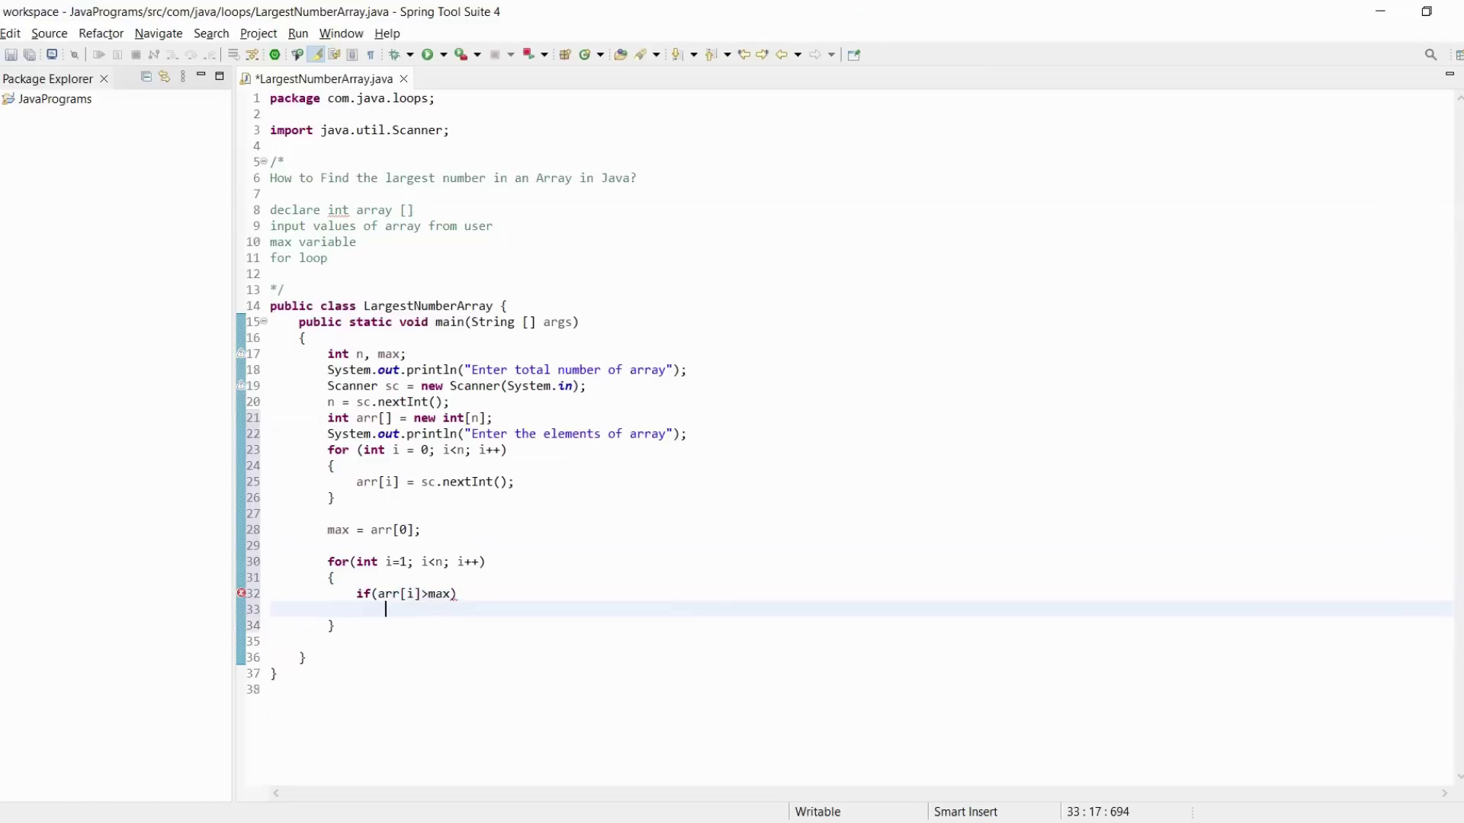
{"action": "type", "text": "{"}
{"action": "key", "text": "Return"}
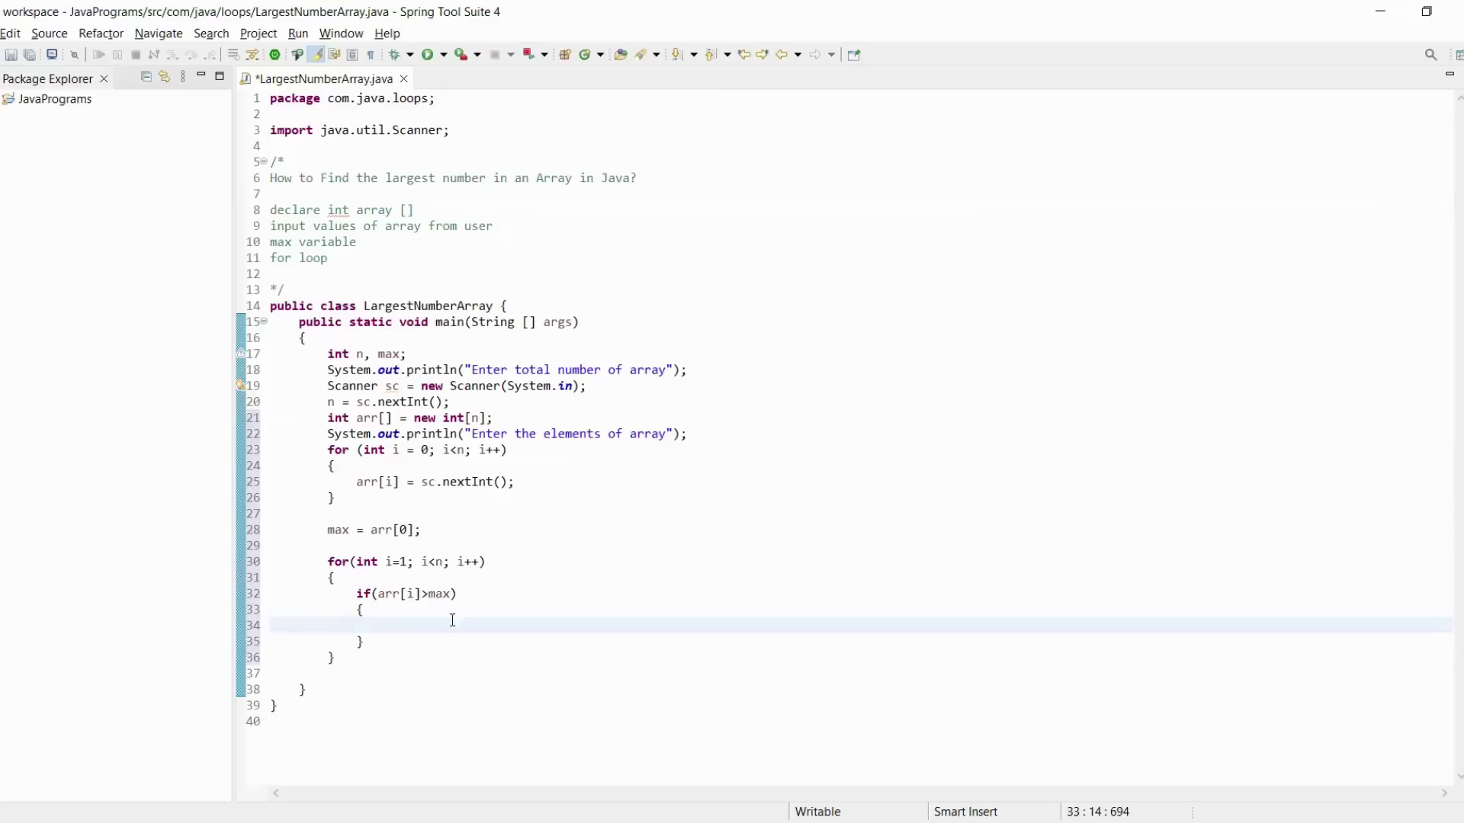
{"action": "double_click", "coordinate": [412, 594]}
{"action": "left_click", "coordinate": [409, 632]}
{"action": "type", "text": "max = "}
{"action": "type", "text": "ar"}
{"action": "type", "text": "r[i"}
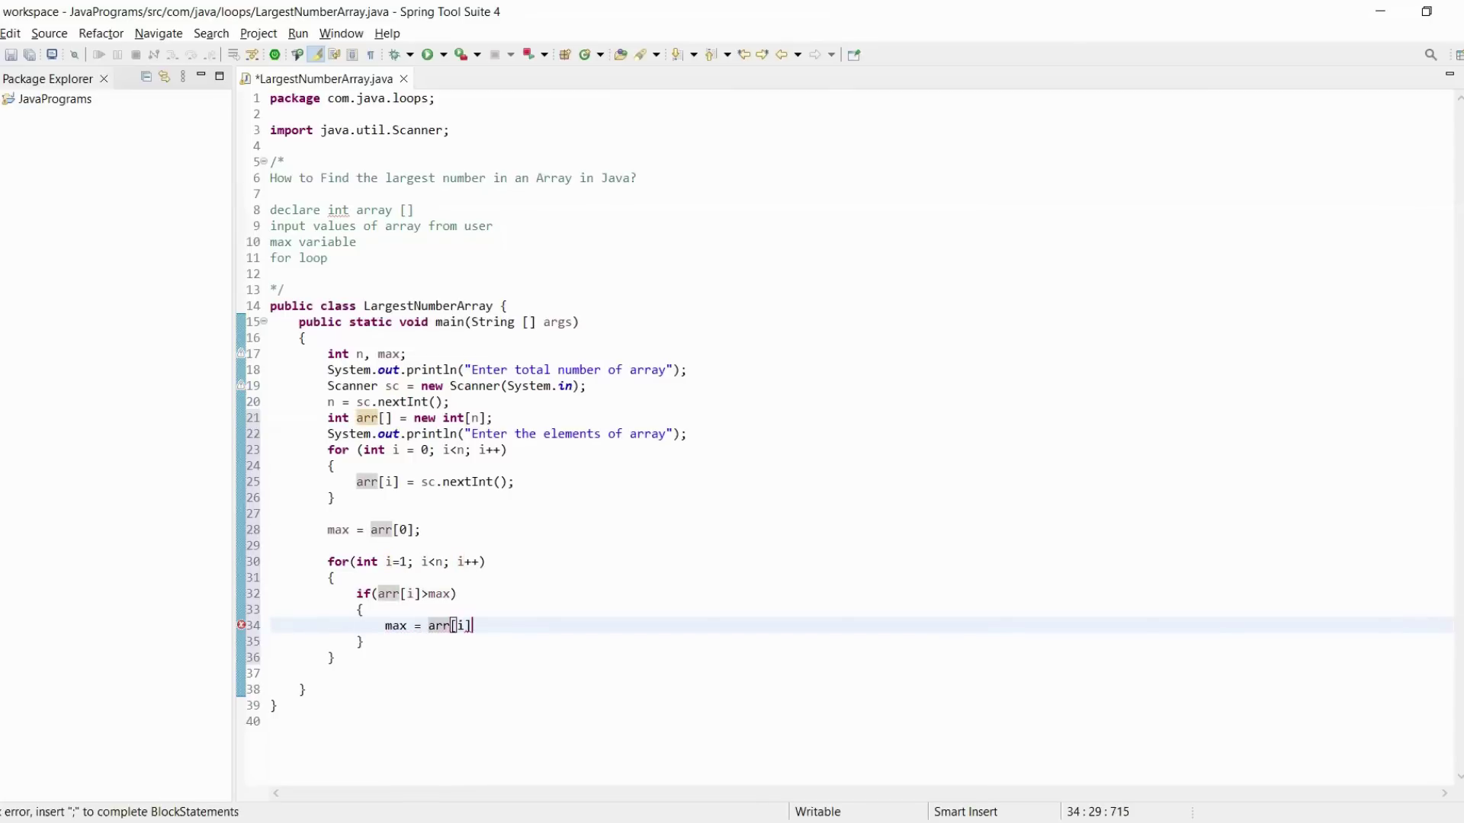
{"action": "type", "text": "];"}
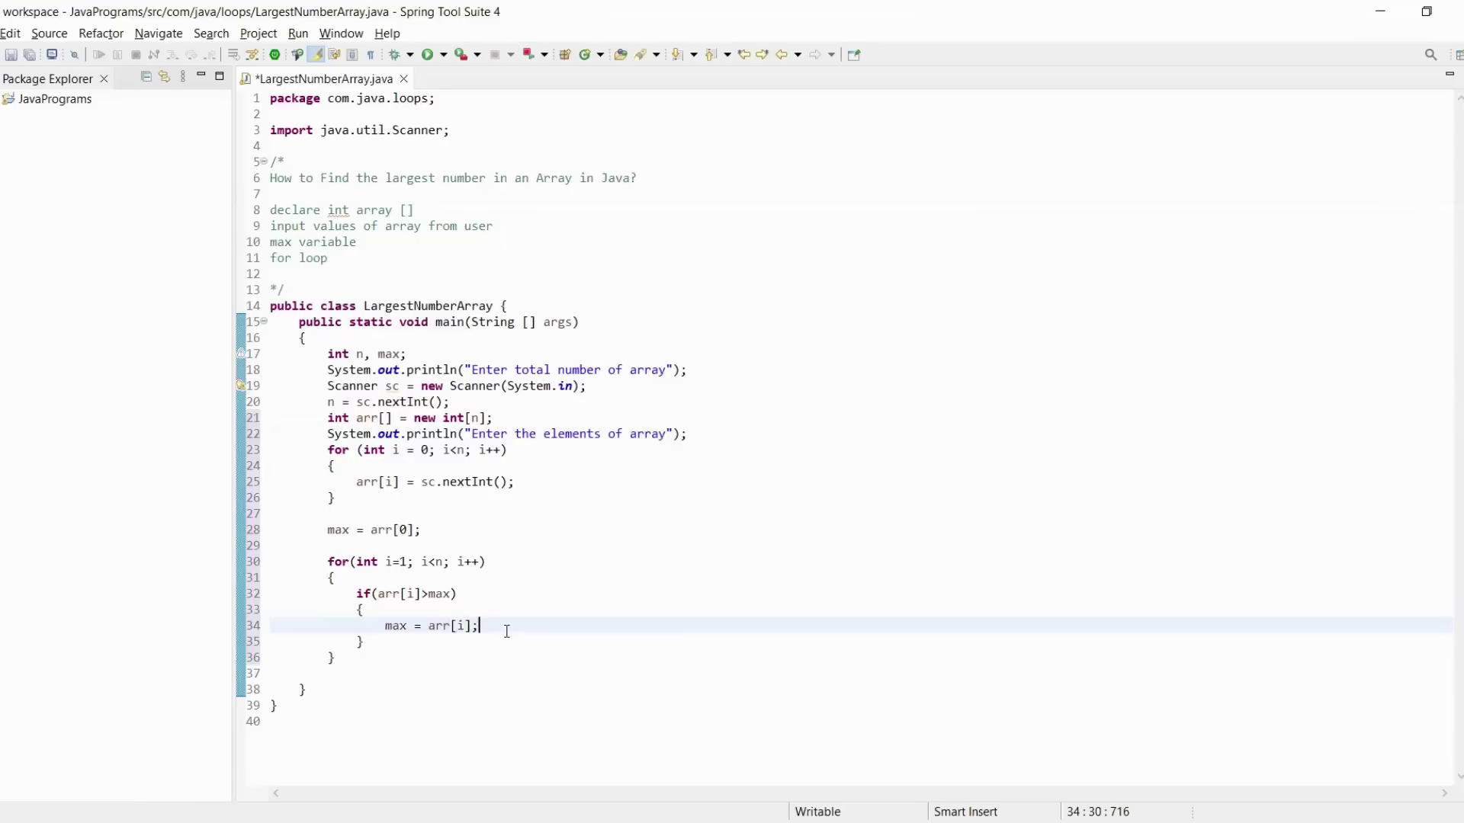
Check the loop header and highlight the uses of max and i
{"action": "left_click", "coordinate": [429, 564]}
{"action": "right_click", "coordinate": [429, 566]}
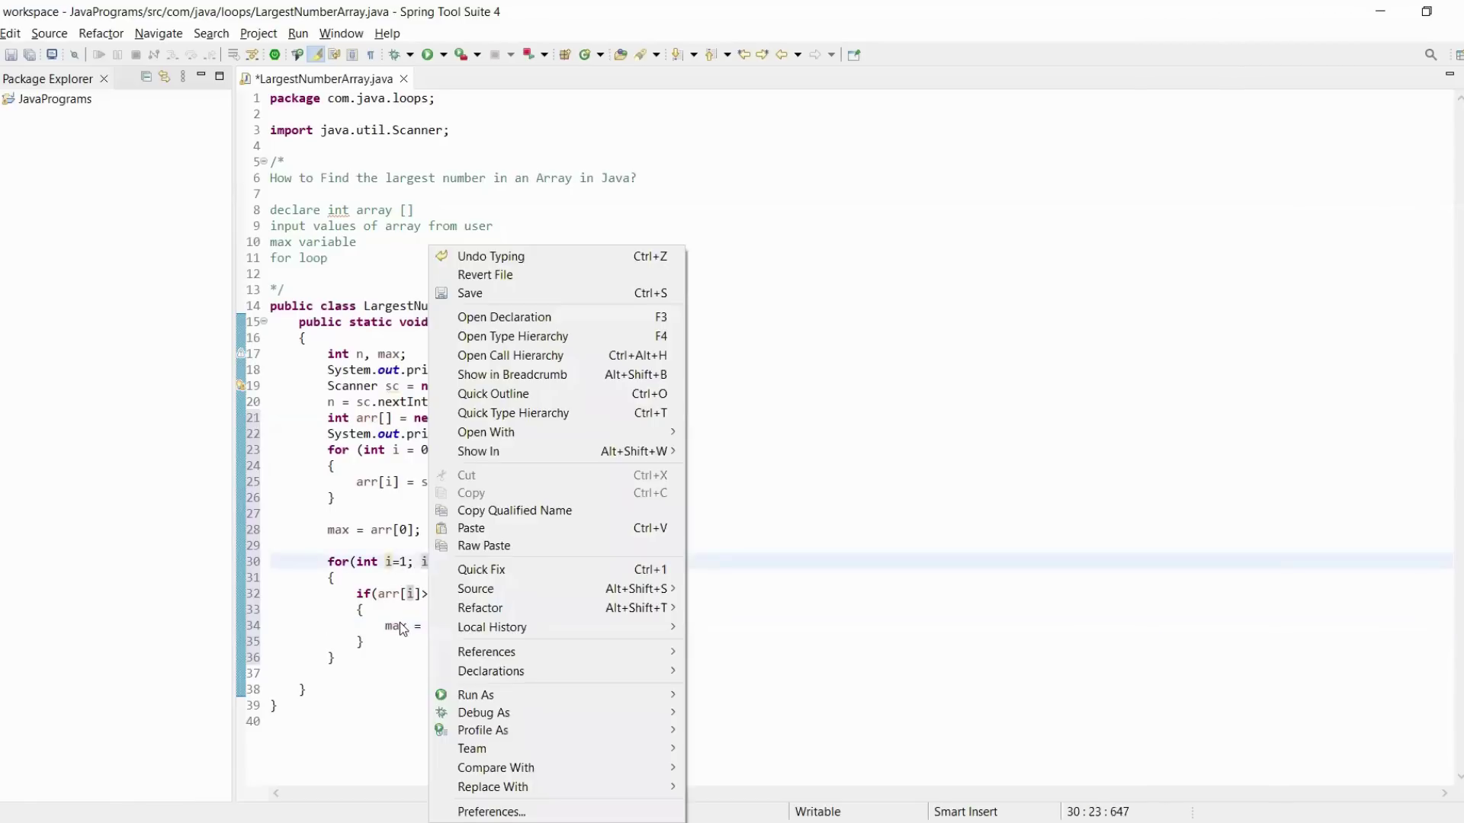
{"action": "double_click", "coordinate": [400, 628]}
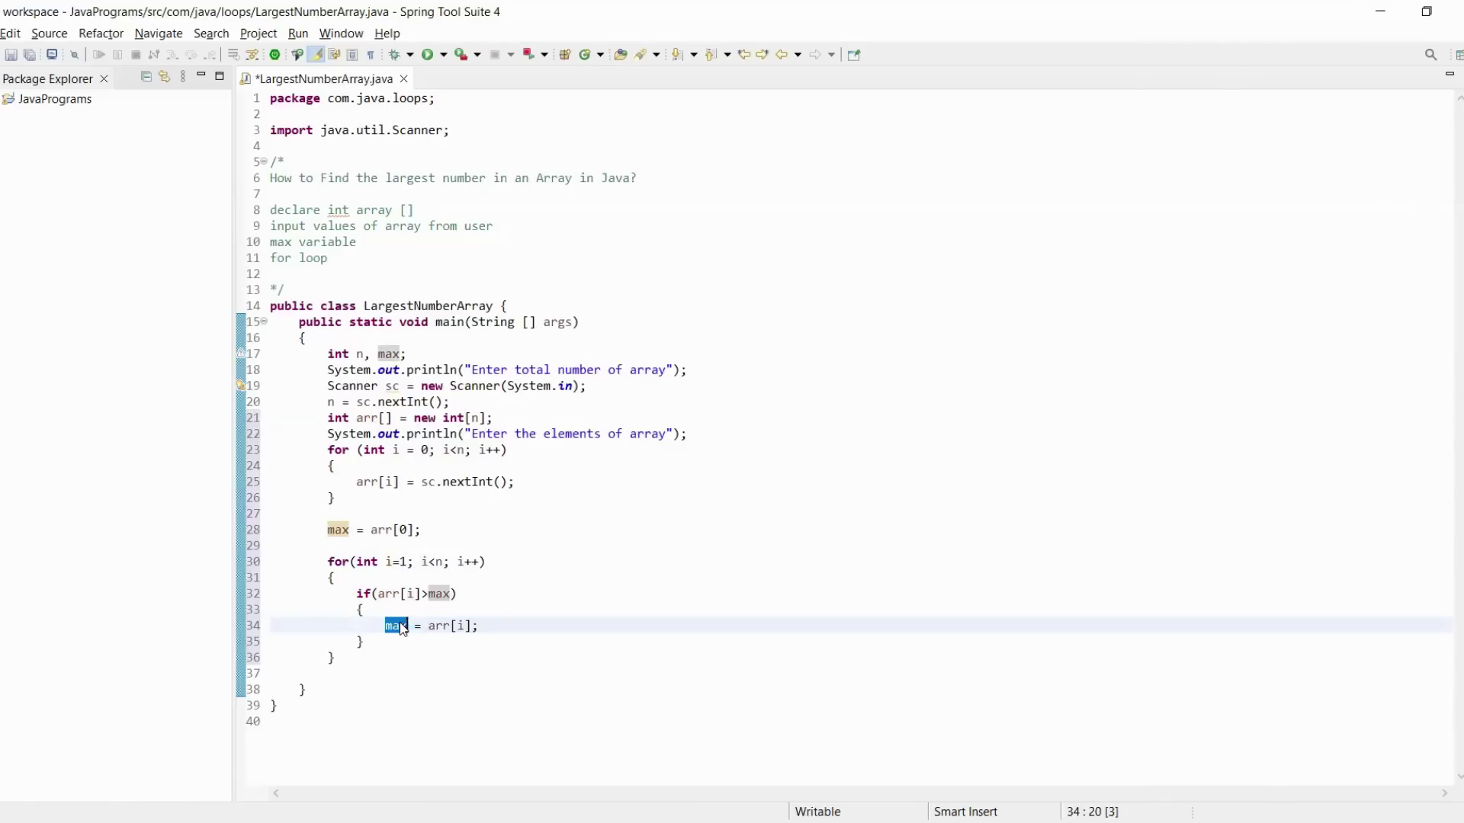
{"action": "double_click", "coordinate": [439, 594]}
{"action": "double_click", "coordinate": [409, 593]}
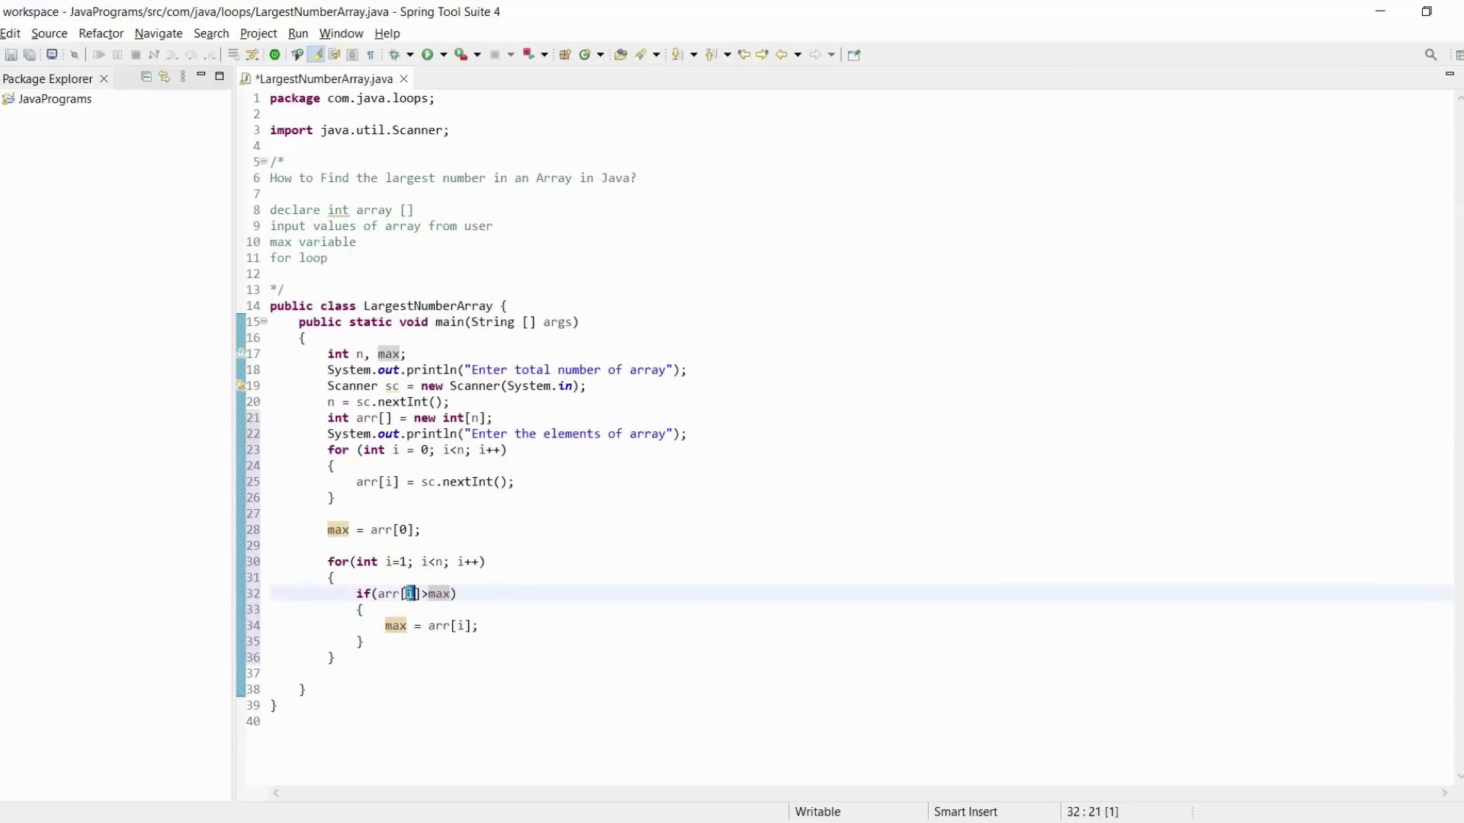
{"action": "double_click", "coordinate": [445, 594]}
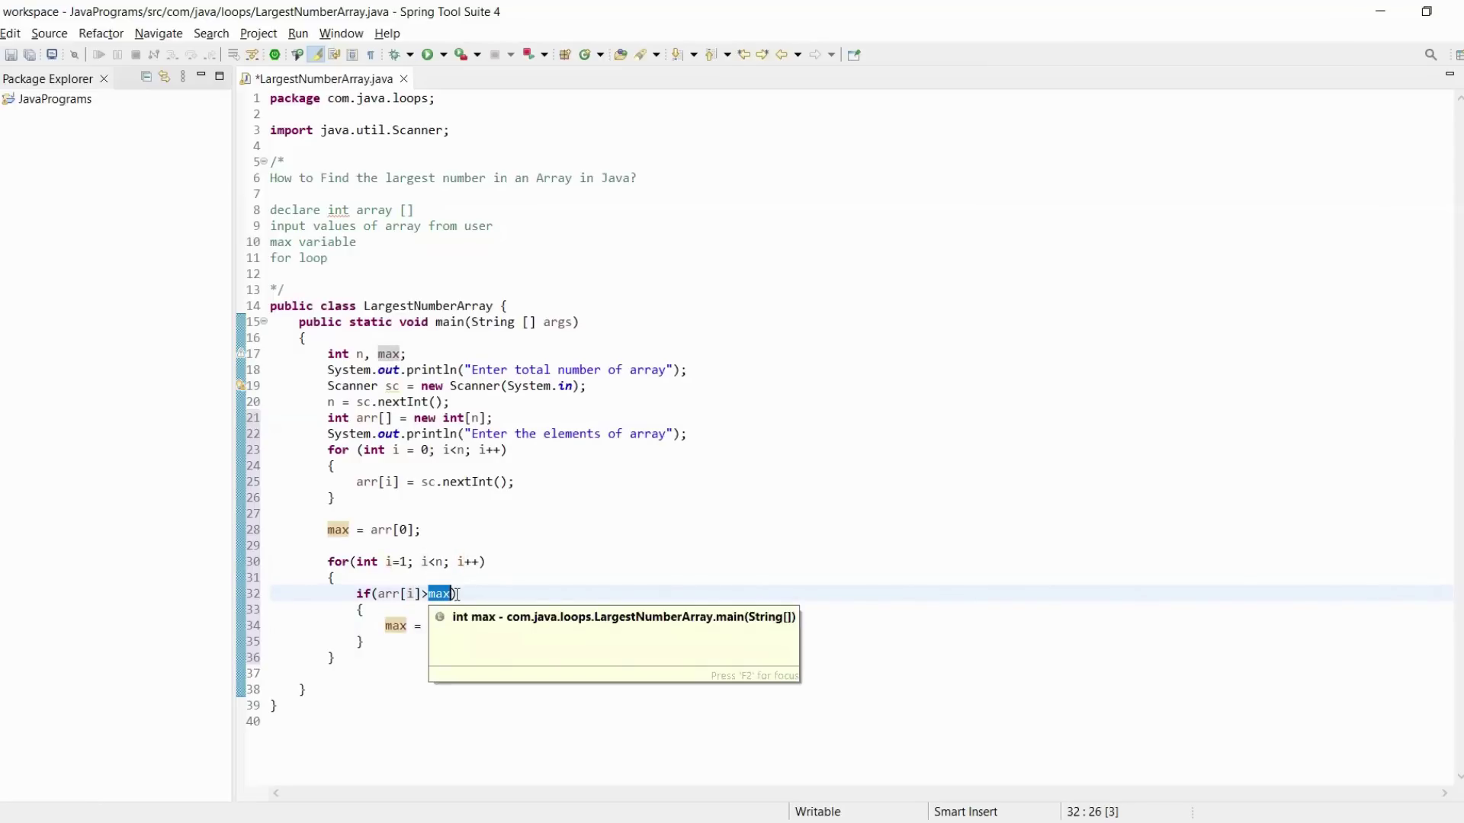
Finish the assignment max = arr[i]; on line 34 inside the if block
{"action": "left_click", "coordinate": [459, 593]}
{"action": "double_click", "coordinate": [411, 593]}
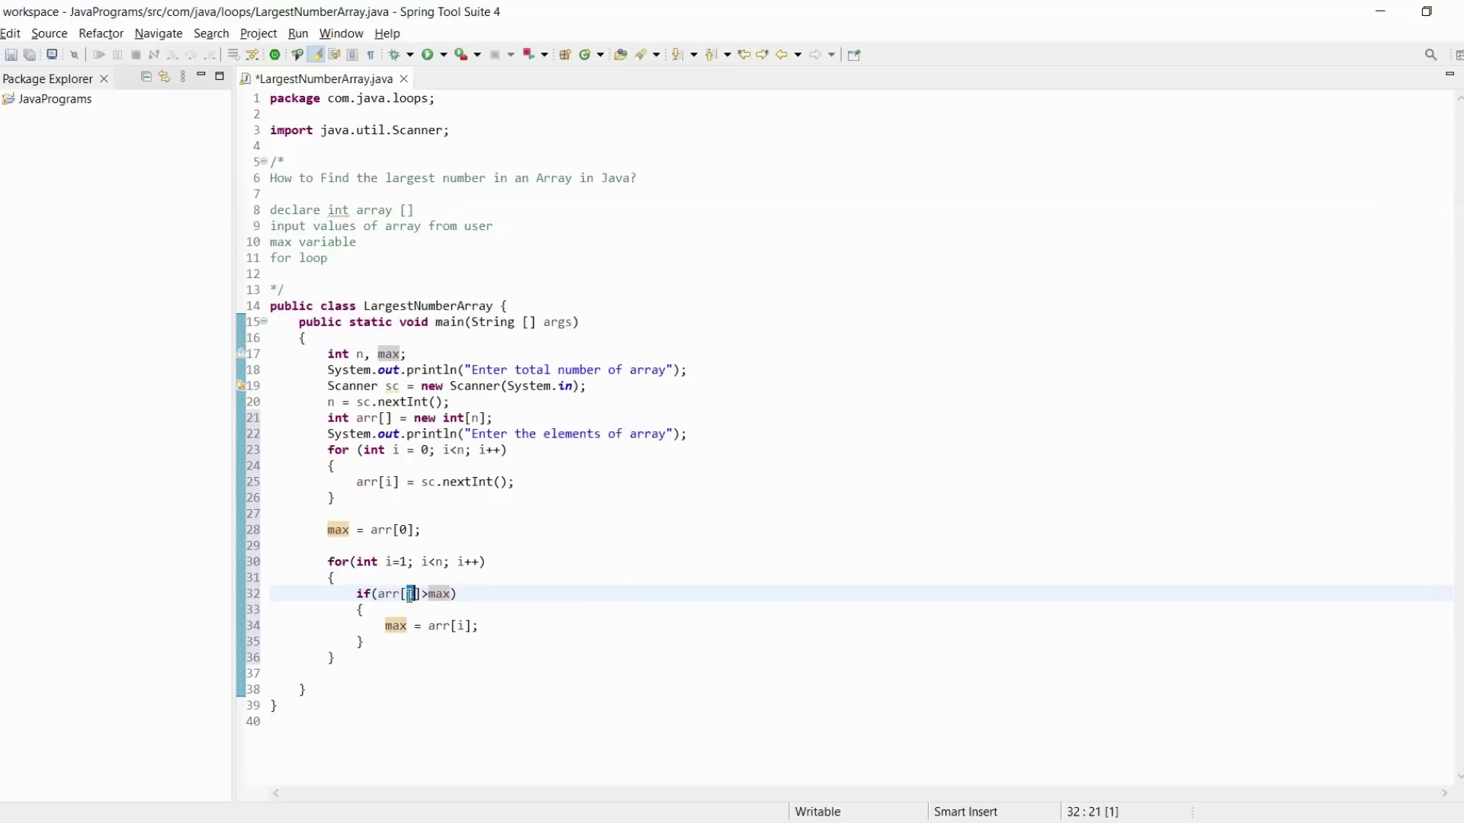
{"action": "left_click", "coordinate": [462, 593]}
{"action": "double_click", "coordinate": [460, 626]}
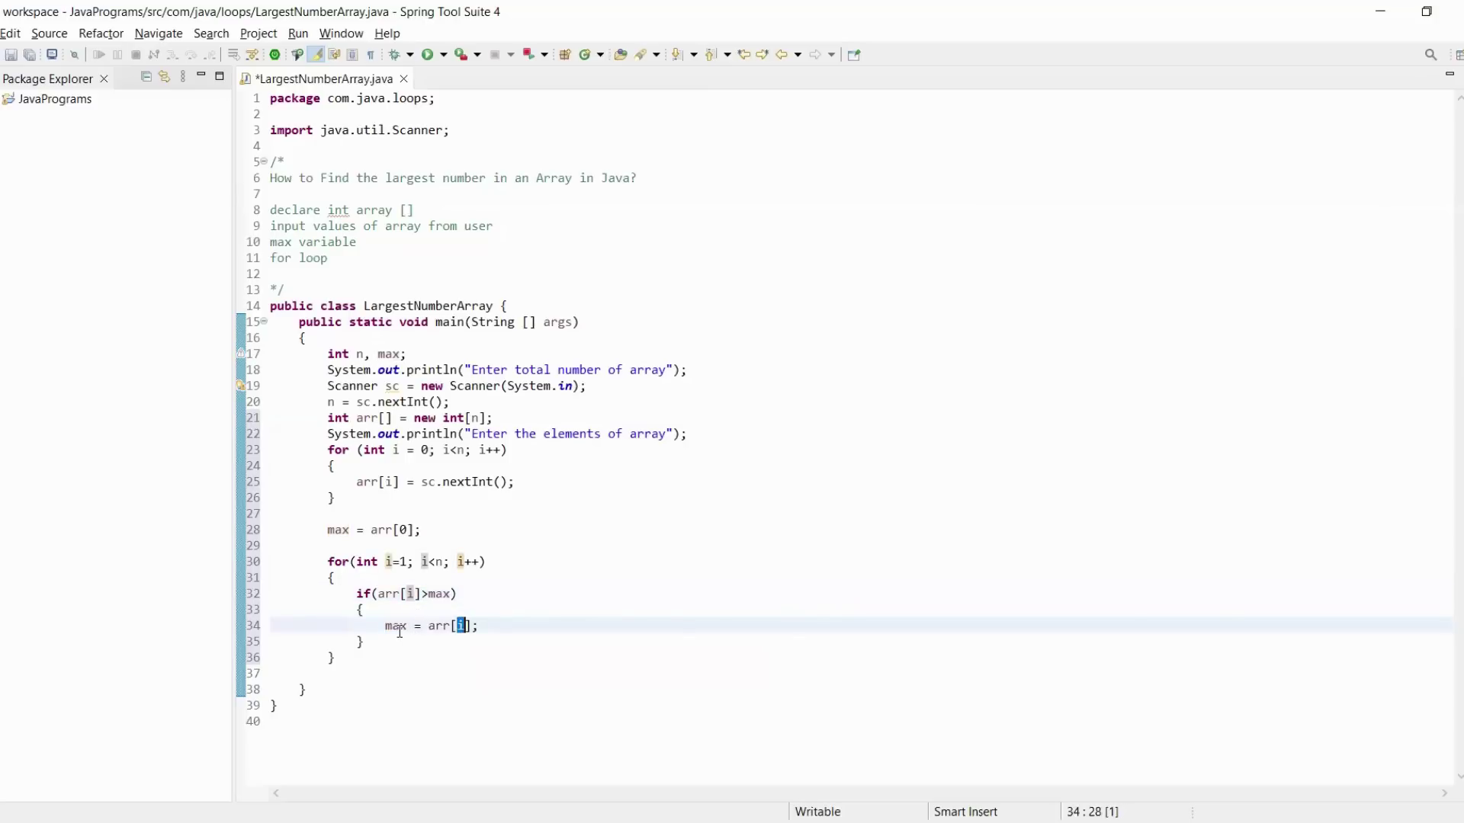
{"action": "left_click", "coordinate": [399, 627]}
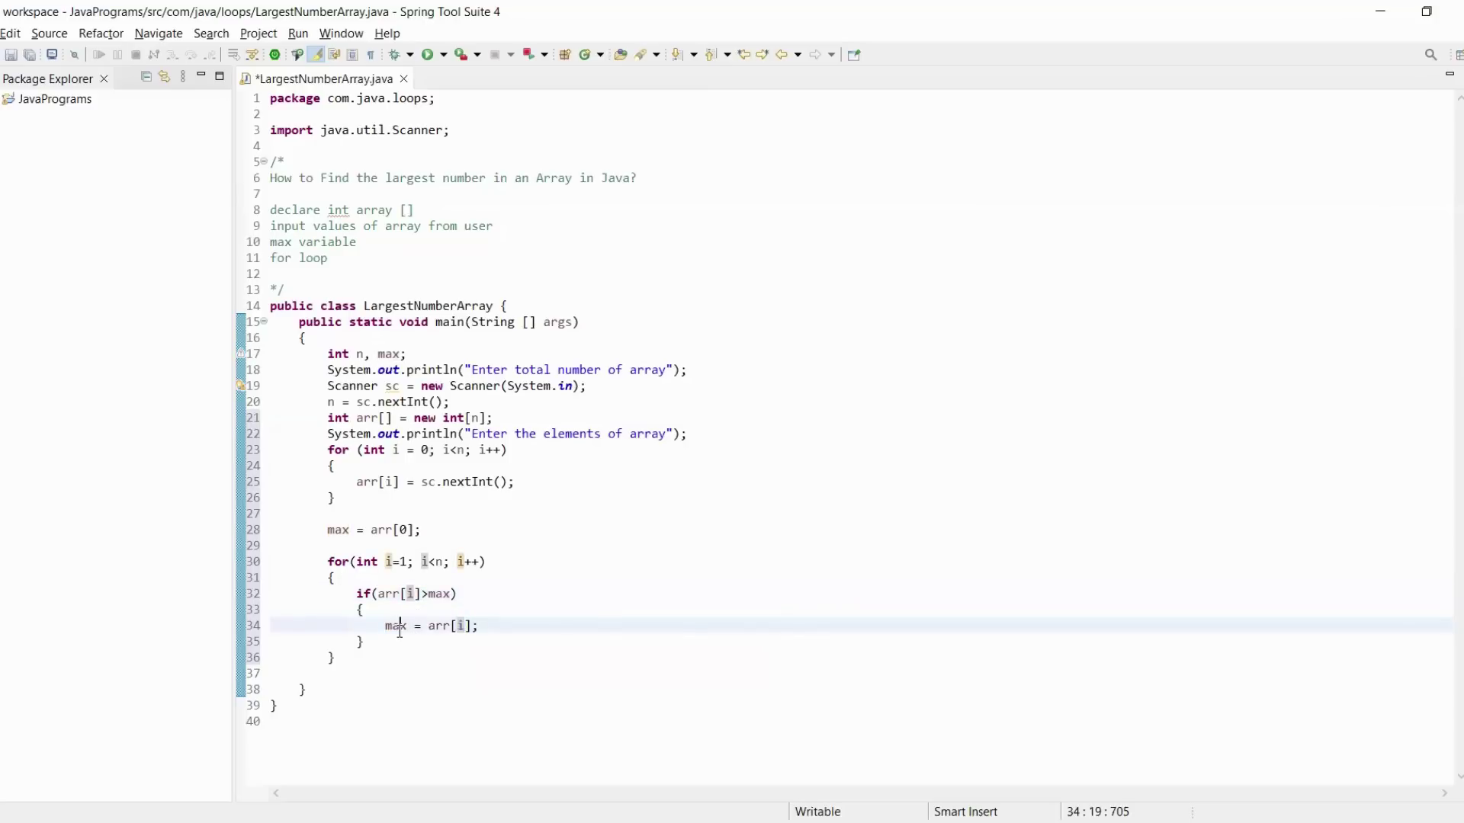
{"action": "left_click", "coordinate": [499, 628]}
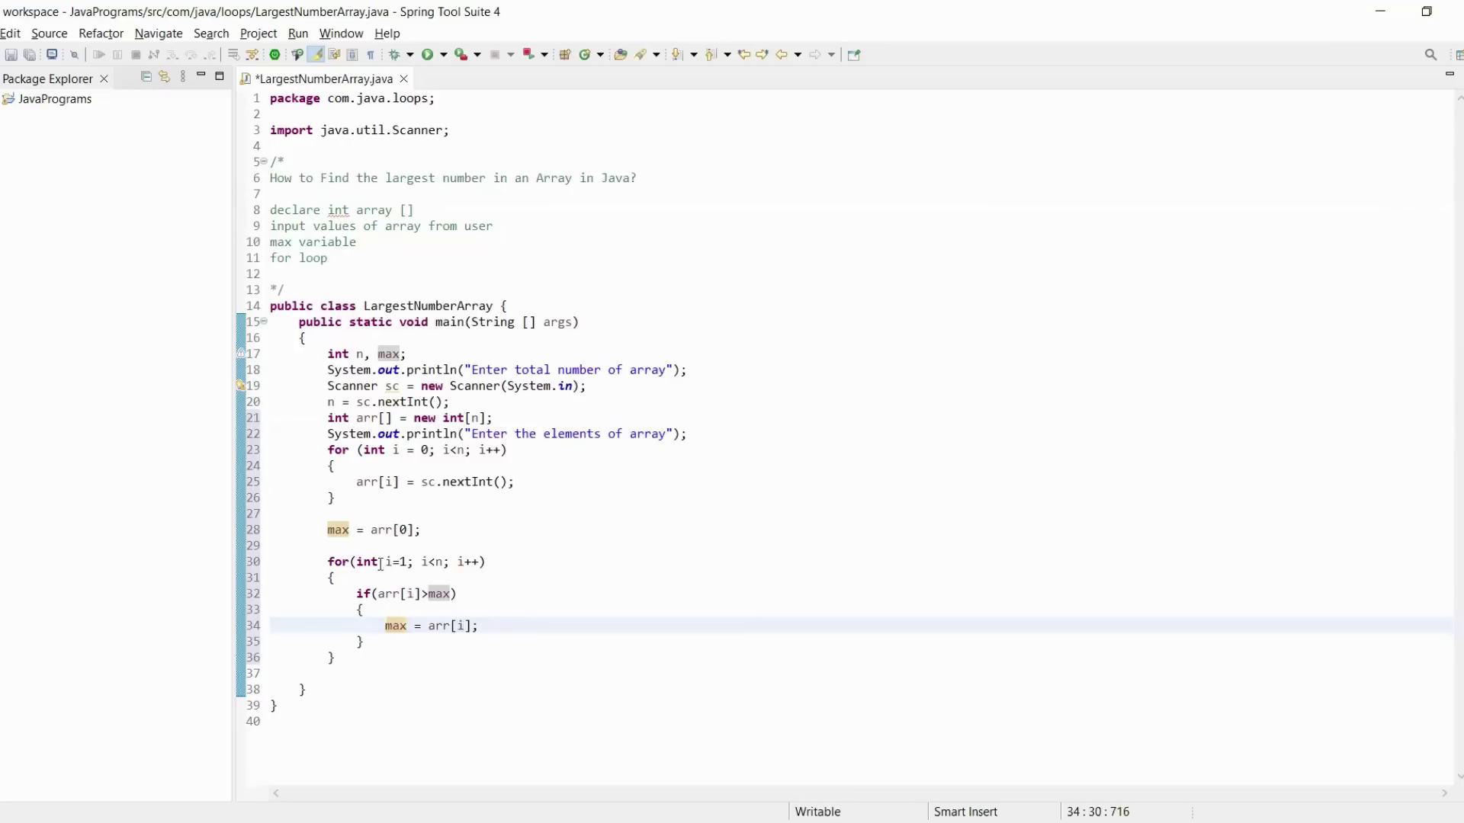
Add System.out.println("Maximum number in array is : "+max); after the loop and save the file
{"action": "left_click", "coordinate": [356, 659]}
{"action": "key", "text": "Return"}
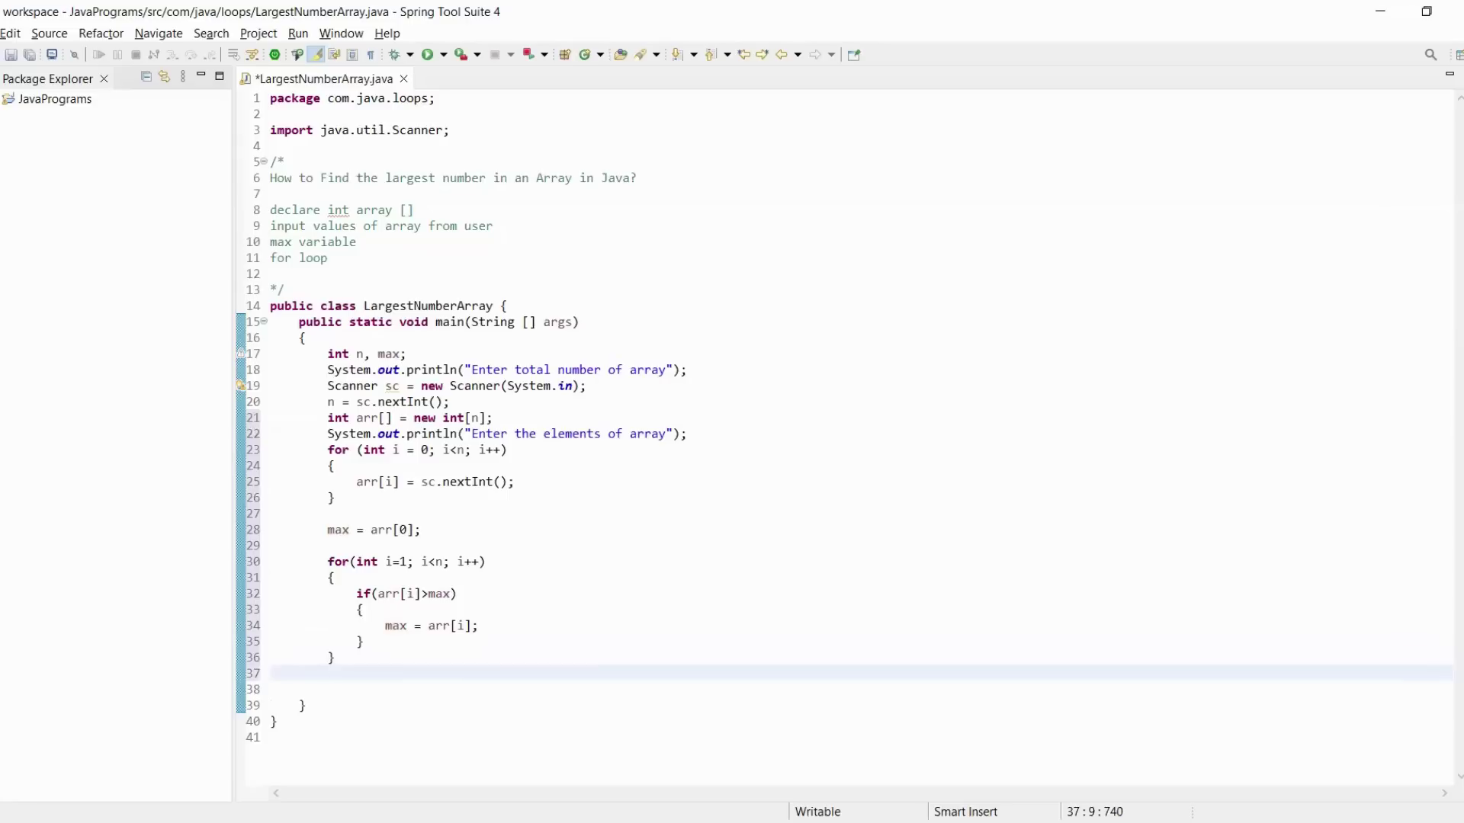
{"action": "type", "text": "System.out.println(\"\");"}
{"action": "key", "text": "Left"}
{"action": "key", "text": "Left"}
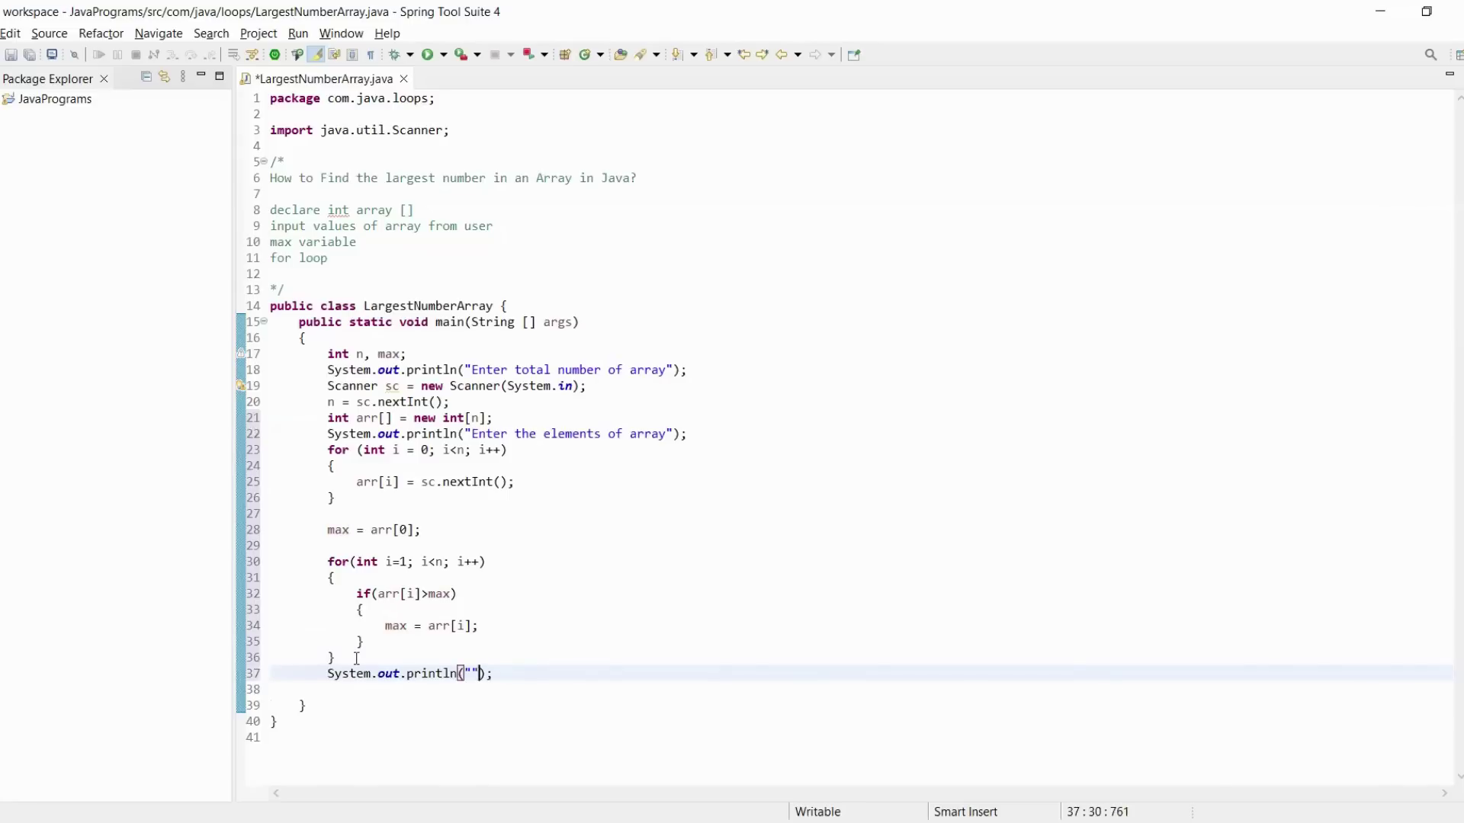
{"action": "key", "text": "Left"}
{"action": "type", "text": "Maxim"}
{"action": "type", "text": "um n"}
{"action": "type", "text": "umber in "}
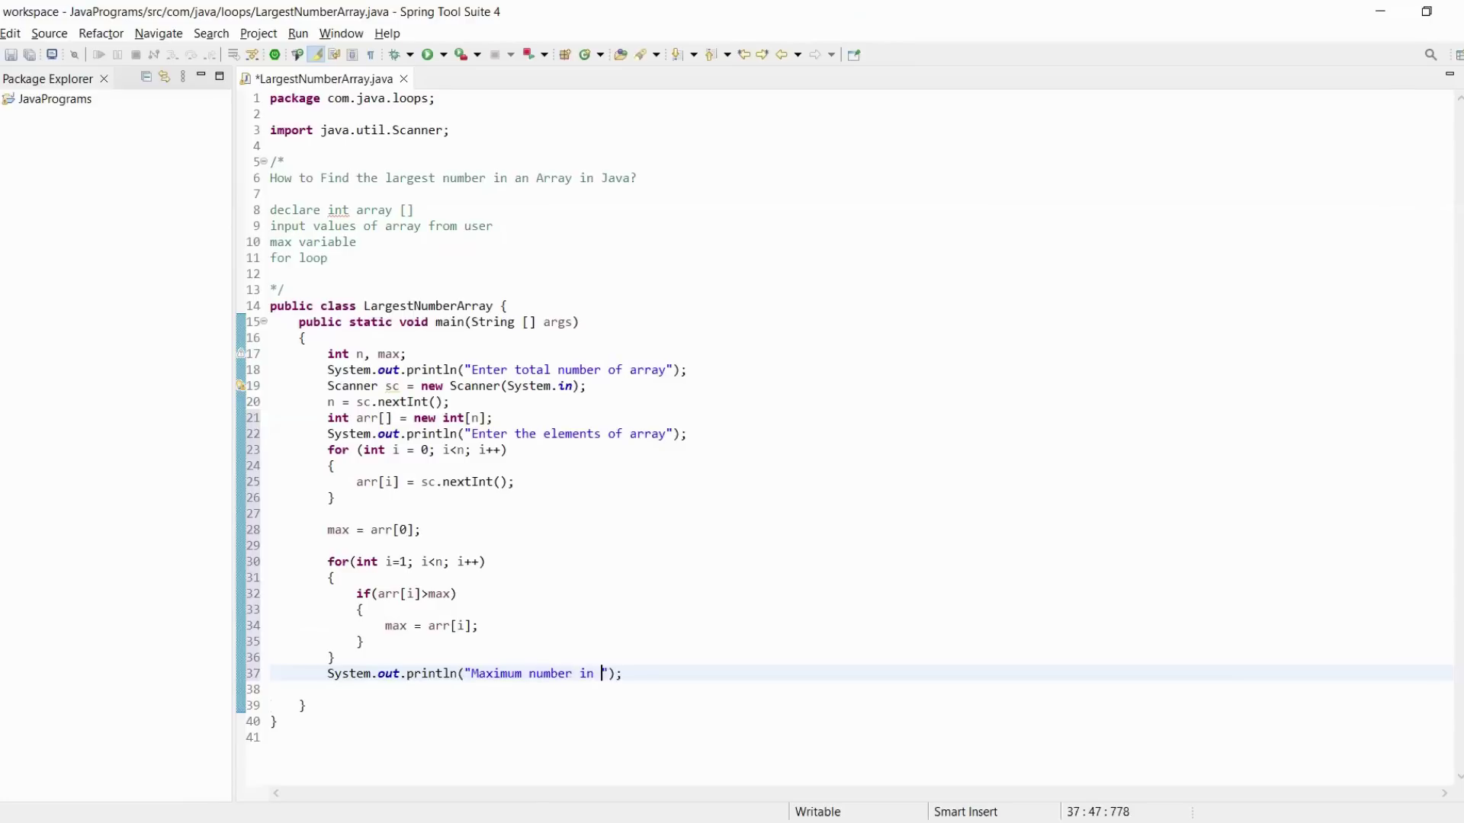
{"action": "type", "text": "array is "}
{"action": "type", "text": ":\""}
{"action": "key", "text": "Left"}
{"action": "key", "text": "Right"}
{"action": "type", "text": "+m"}
{"action": "type", "text": "ax"}
{"action": "key", "text": "ctrl+s"}
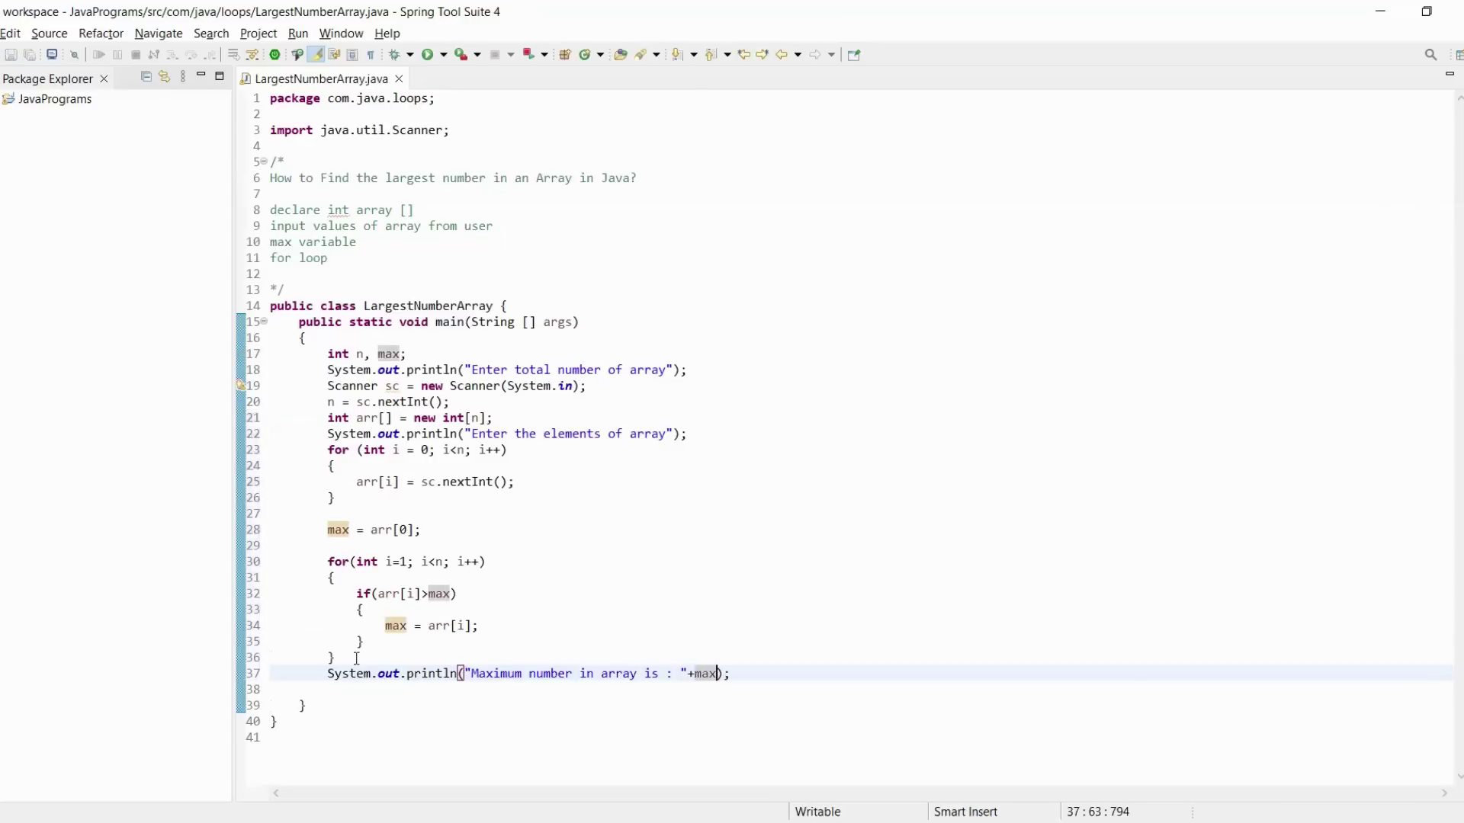
Run LargestNumberArray as a Java application with size 5 and elements 5, 11, 78, 0, 9
{"action": "right_click", "coordinate": [584, 505]}
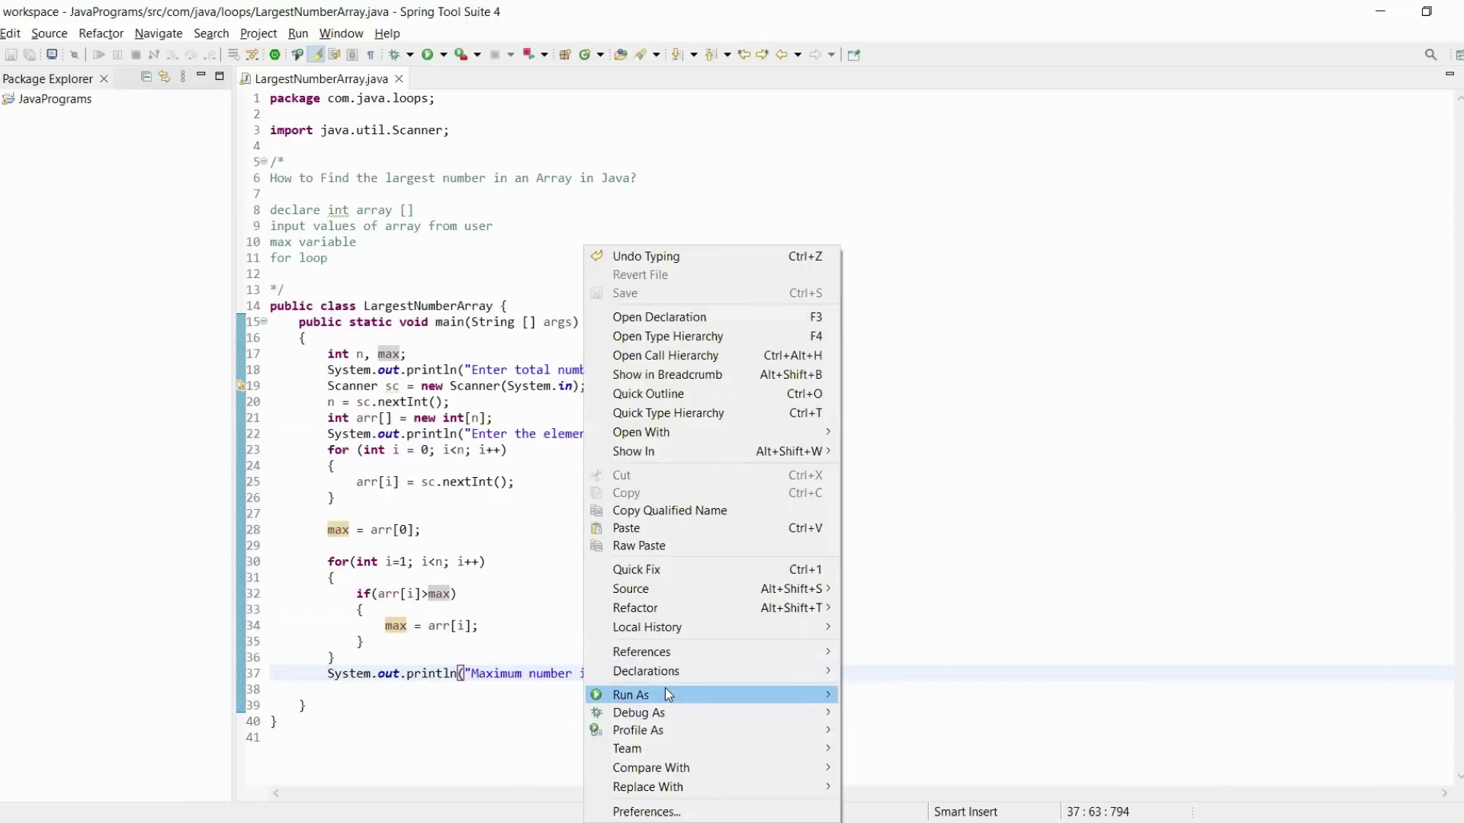
{"action": "left_click", "coordinate": [887, 712]}
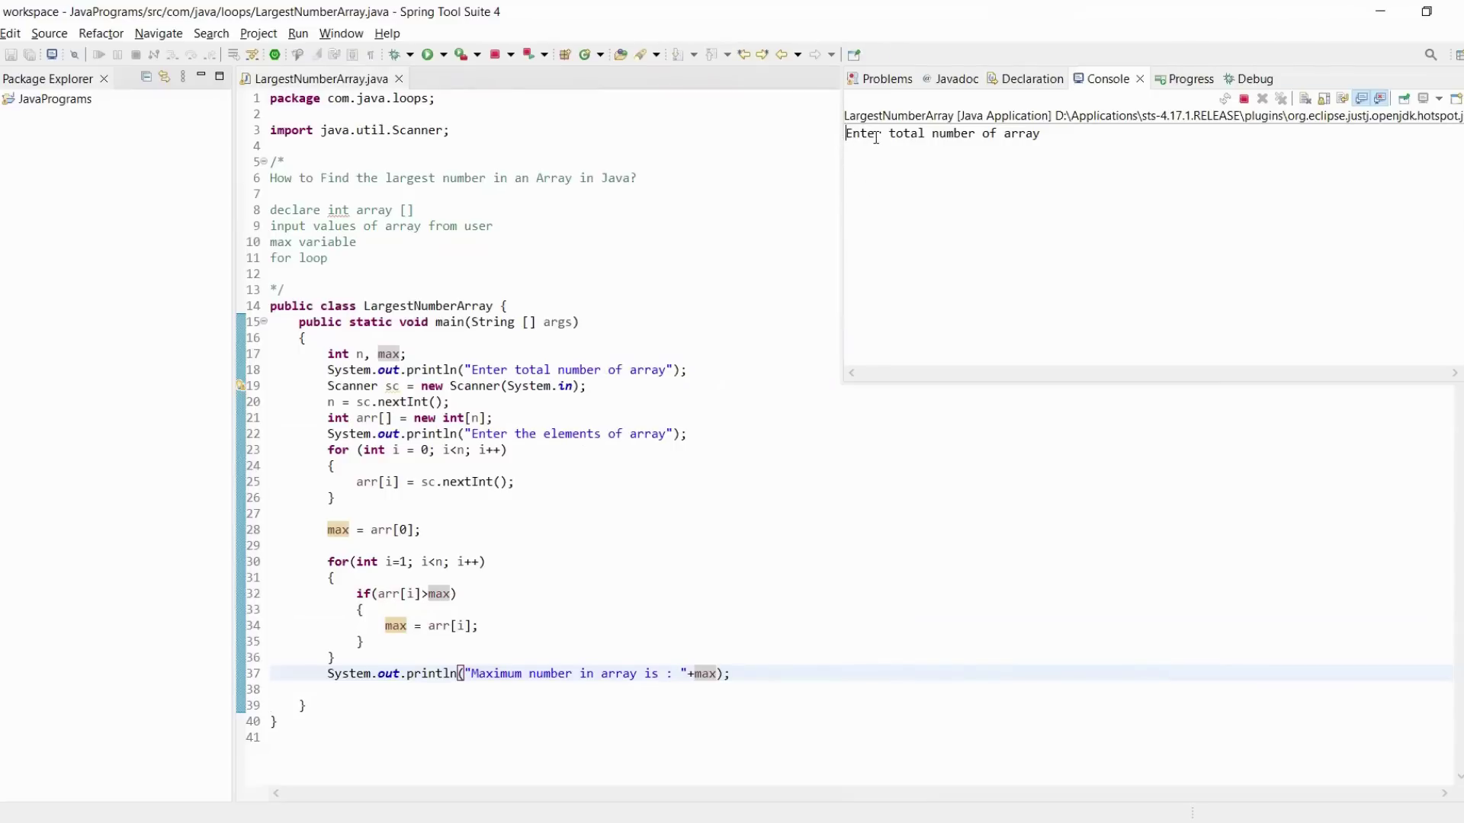
{"action": "left_click", "coordinate": [1043, 136]}
{"action": "type", "text": "5"}
{"action": "key", "text": "Return"}
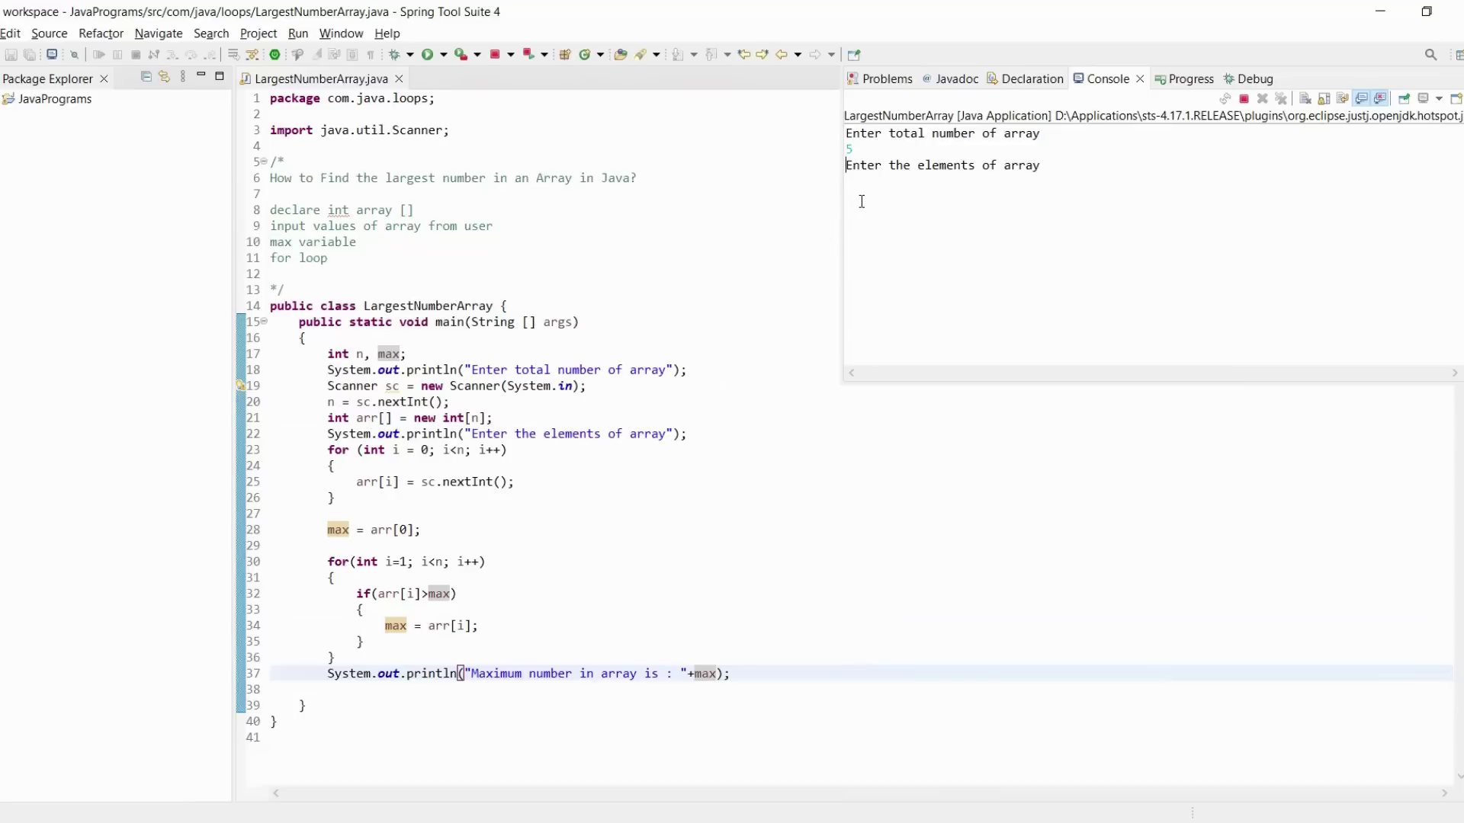
{"action": "type", "text": "5"}
{"action": "type", "text": "11"}
{"action": "key", "text": "Return"}
{"action": "type", "text": "78"}
{"action": "key", "text": "Return"}
{"action": "type", "text": "0"}
{"action": "key", "text": "Return"}
{"action": "type", "text": "9"}
{"action": "key", "text": "Return"}
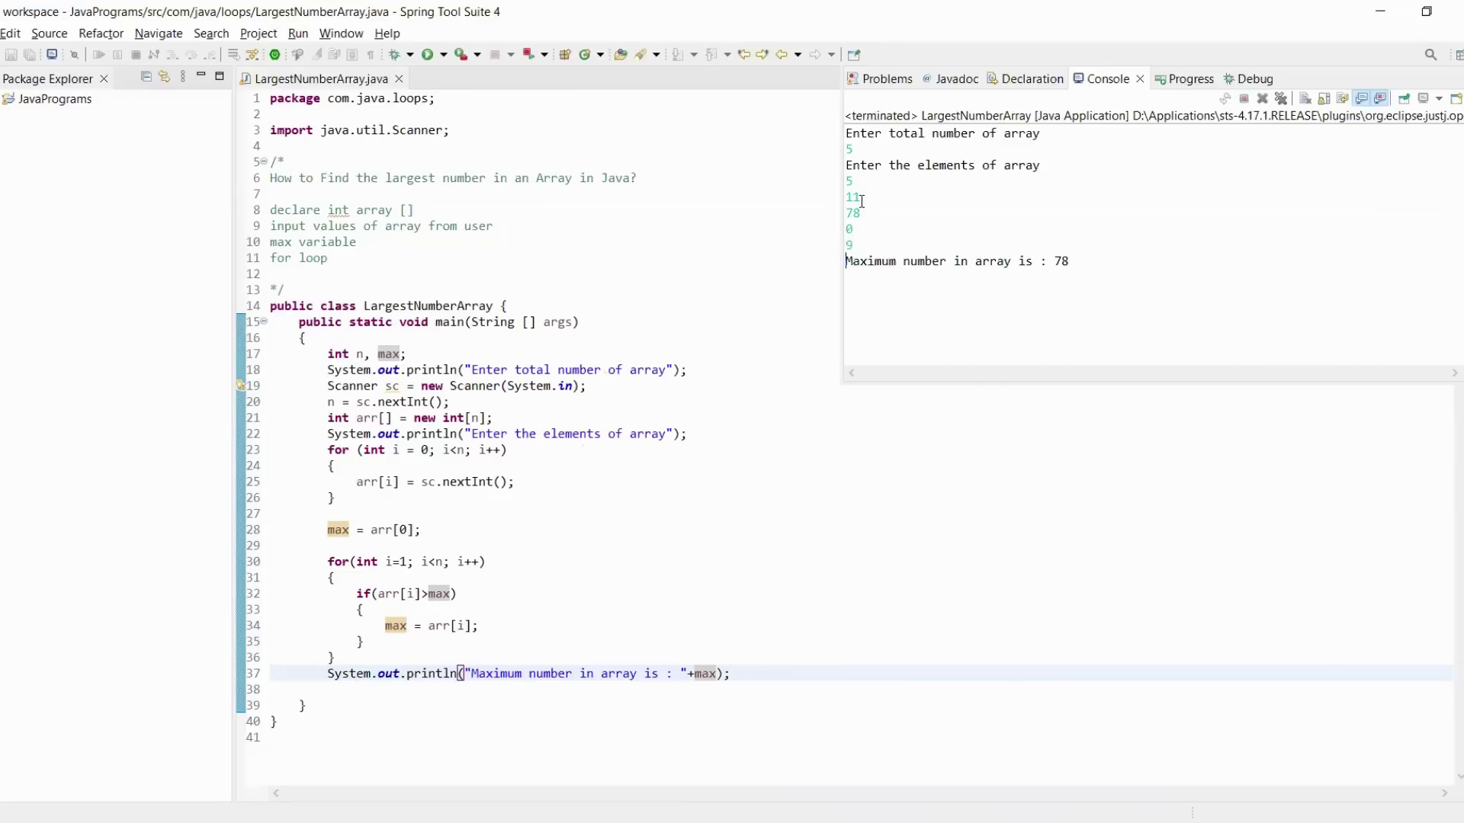
Select the maximum value 78 in the Console output, then return to the source code
{"action": "left_click", "coordinate": [865, 261]}
{"action": "double_click", "coordinate": [1057, 262]}
{"action": "left_click", "coordinate": [586, 343]}
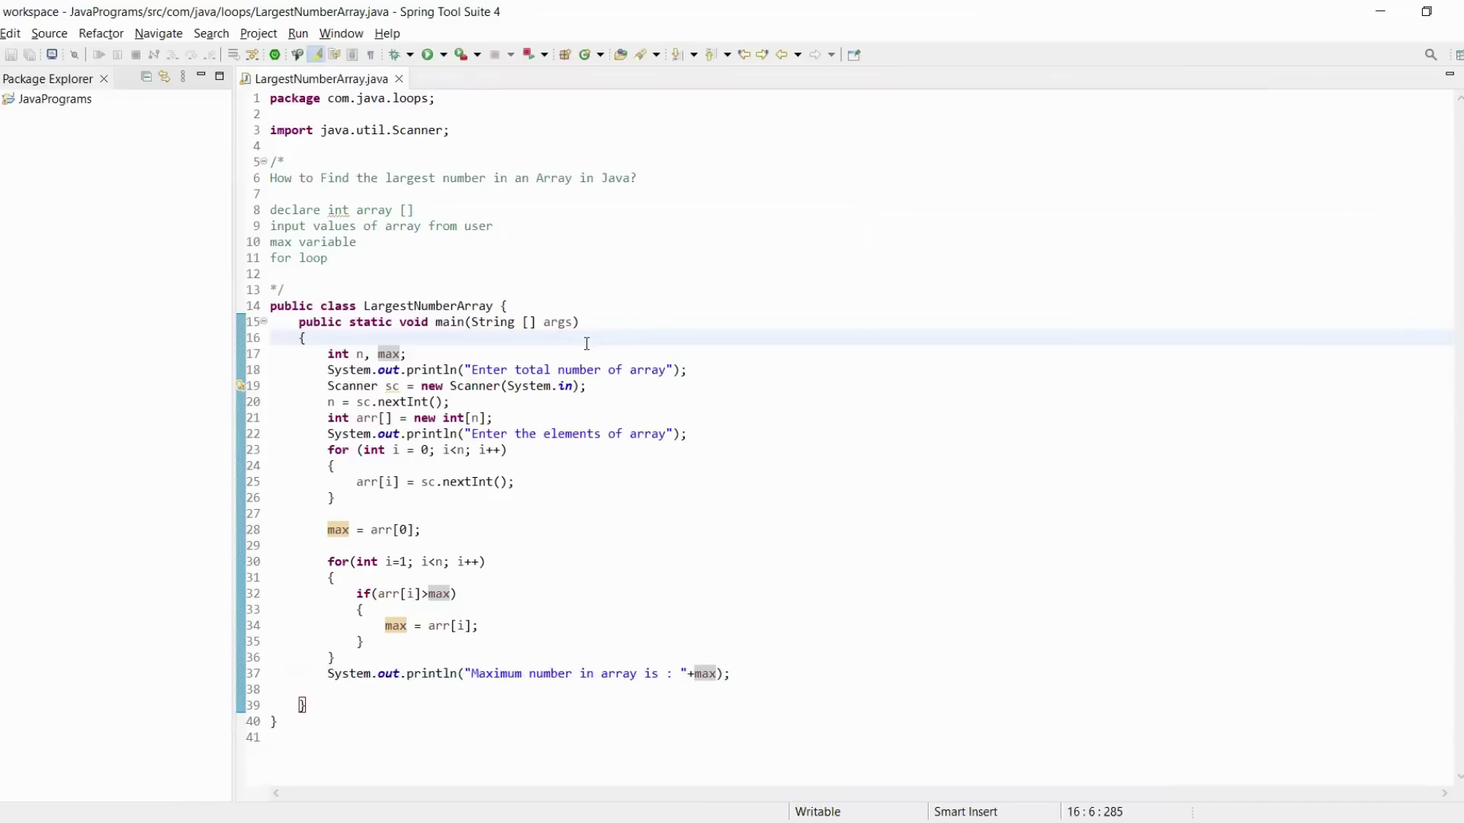